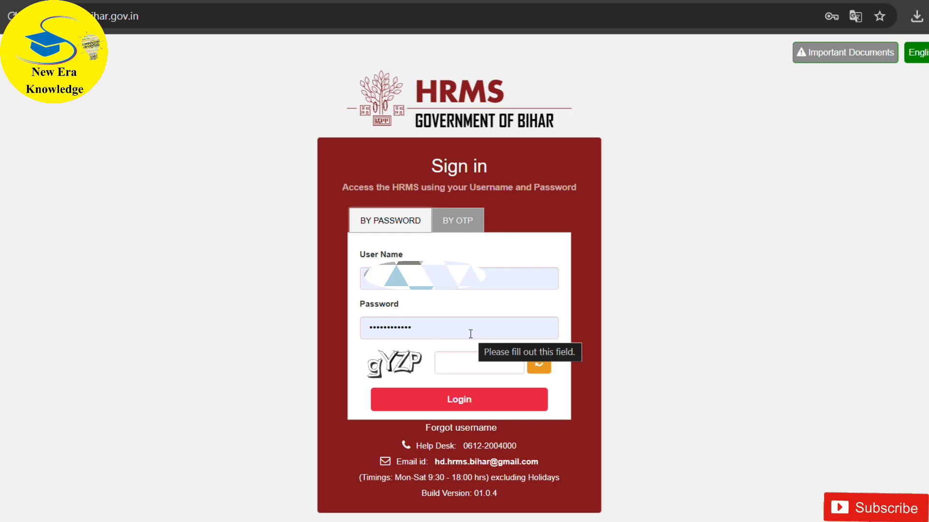
- Refresh the captcha, enter the new captcha code, and log in with the prefilled username and password
left_click(447, 367)
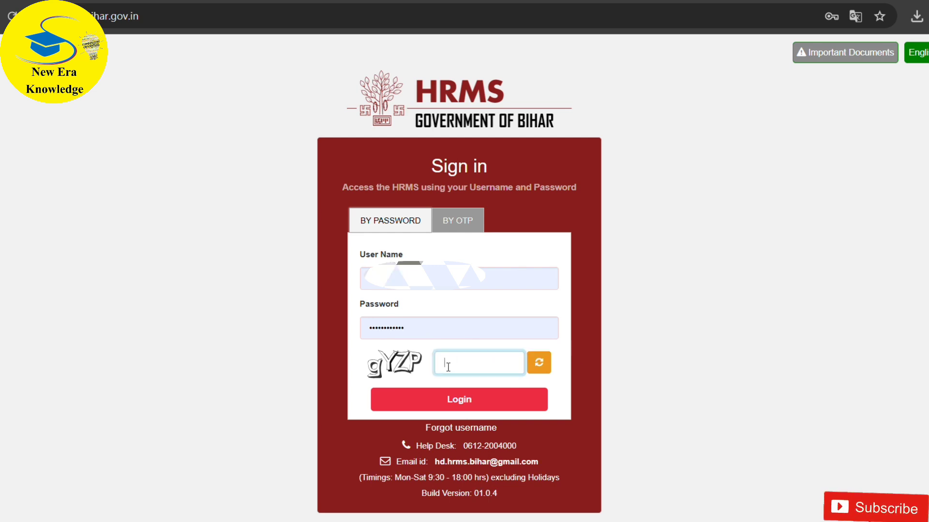
left_click(540, 368)
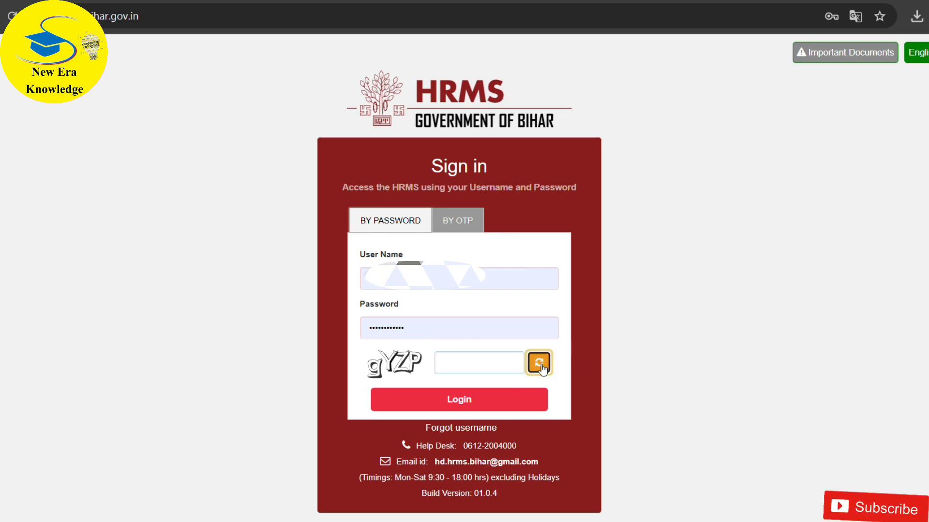
left_click(447, 363)
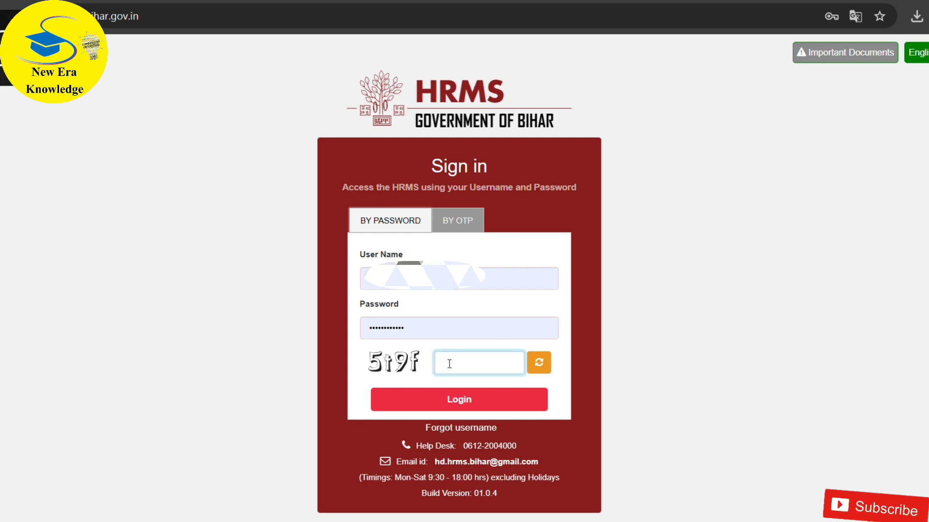
type("5")
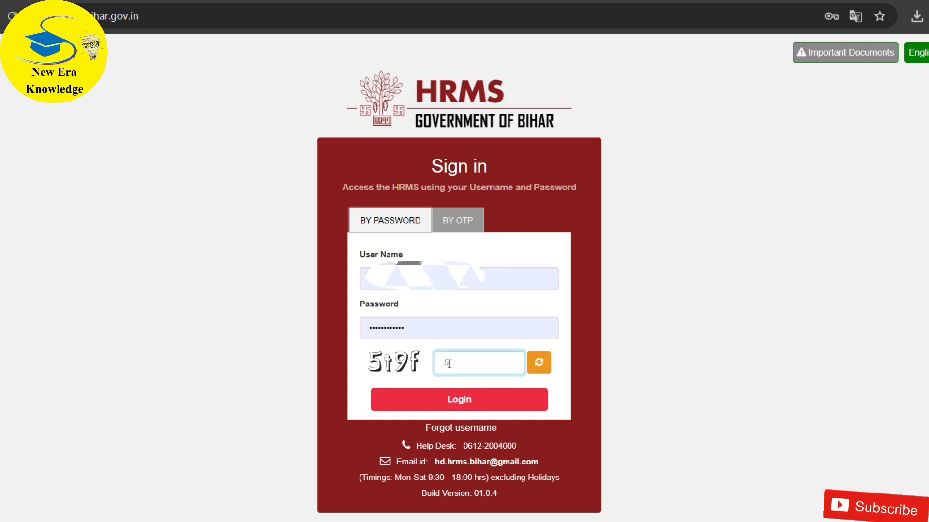
type("t9f")
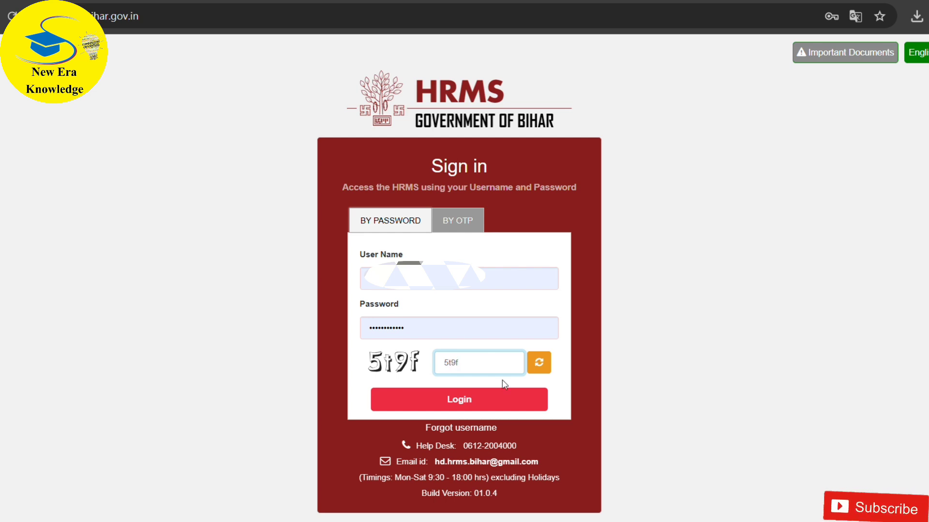
left_click(476, 399)
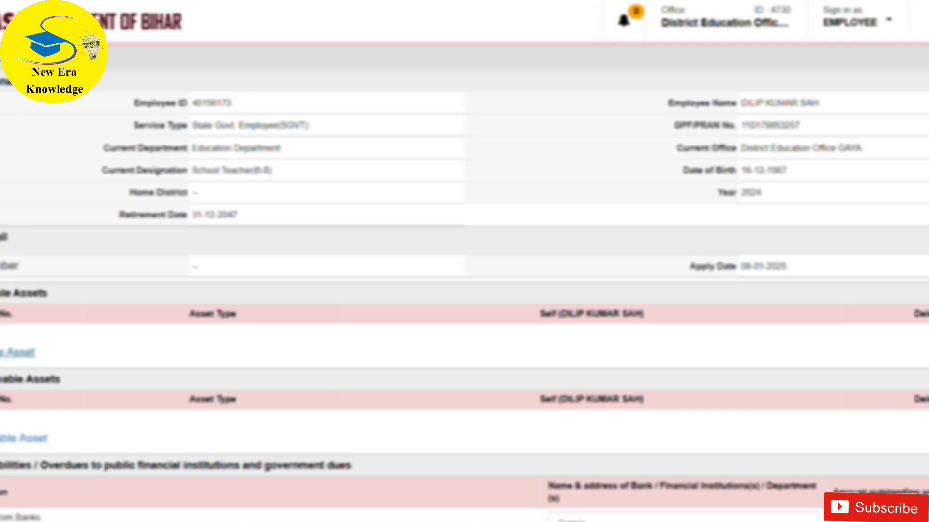
- Add a movable asset of type Deposits in Banks, Financial Institutions And Non-Banking Financial Companies with 2000 as the Self value
left_click(20, 352)
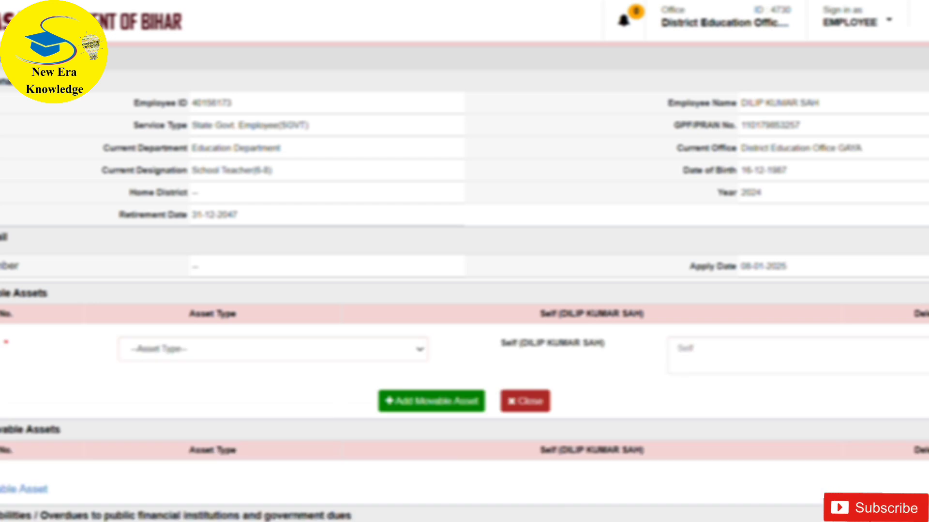
left_click(180, 349)
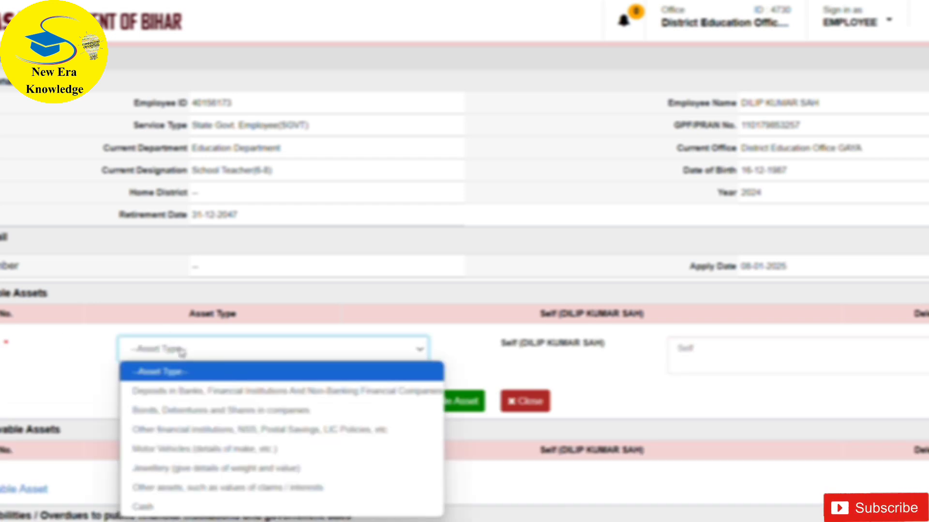
left_click(164, 391)
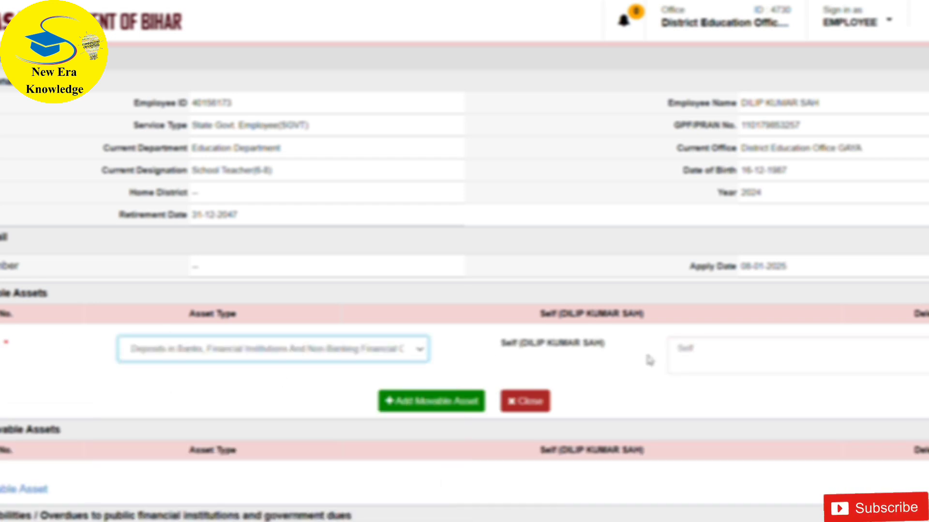
left_click(705, 350)
type("2000")
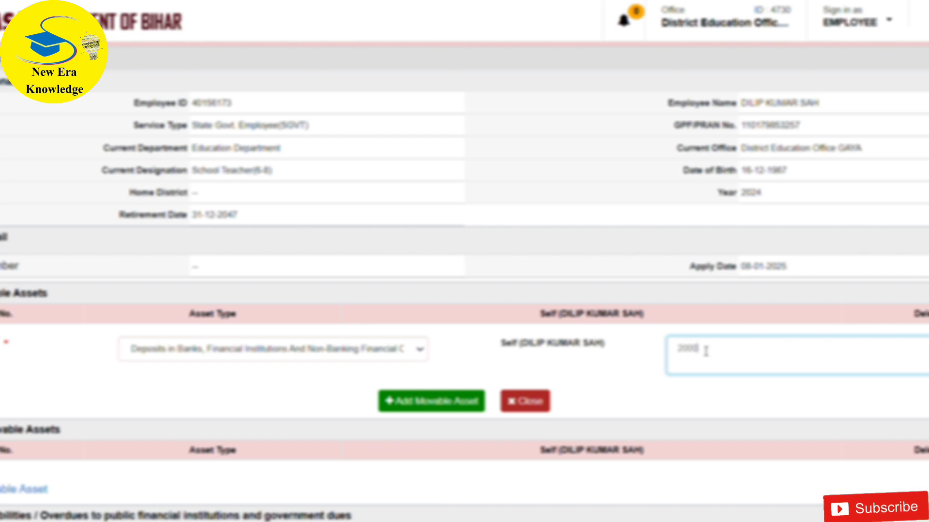
left_click(426, 406)
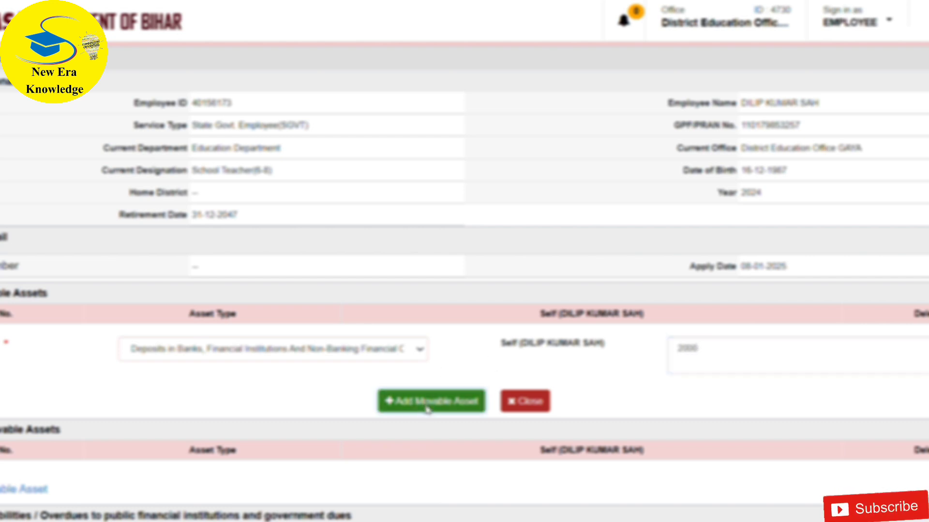
- Add a movable asset of type Motor Vehicles (details of make, etc.) with the Self details "HONDA SP SHINE RS 110000"
left_click(370, 377)
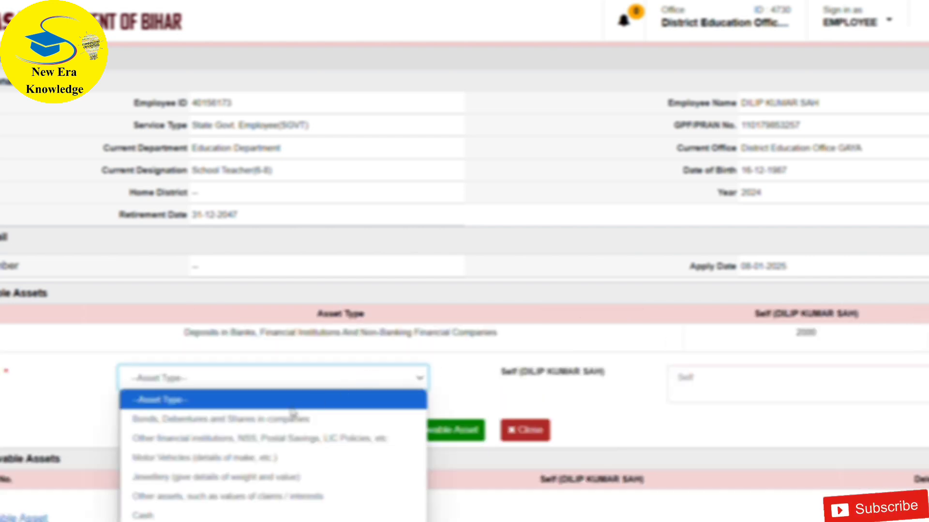
left_click(217, 455)
left_click(696, 383)
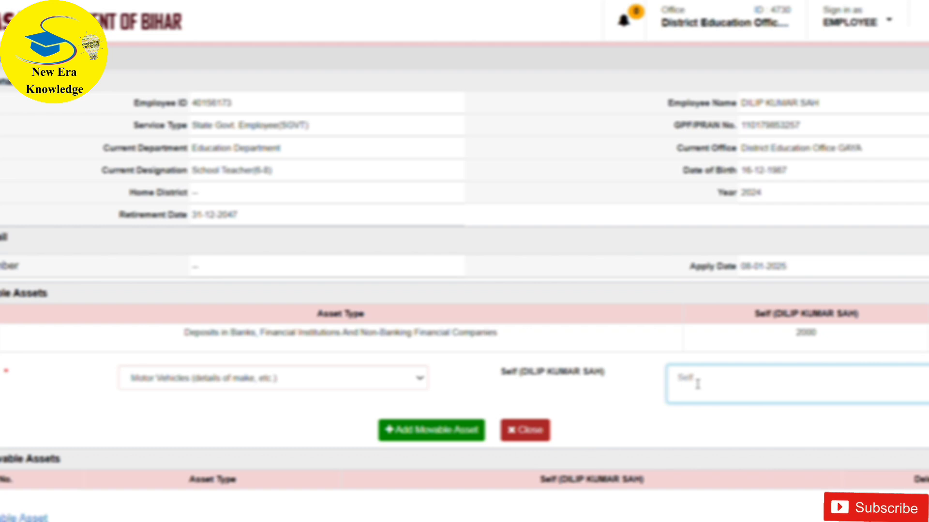
type("HONDA")
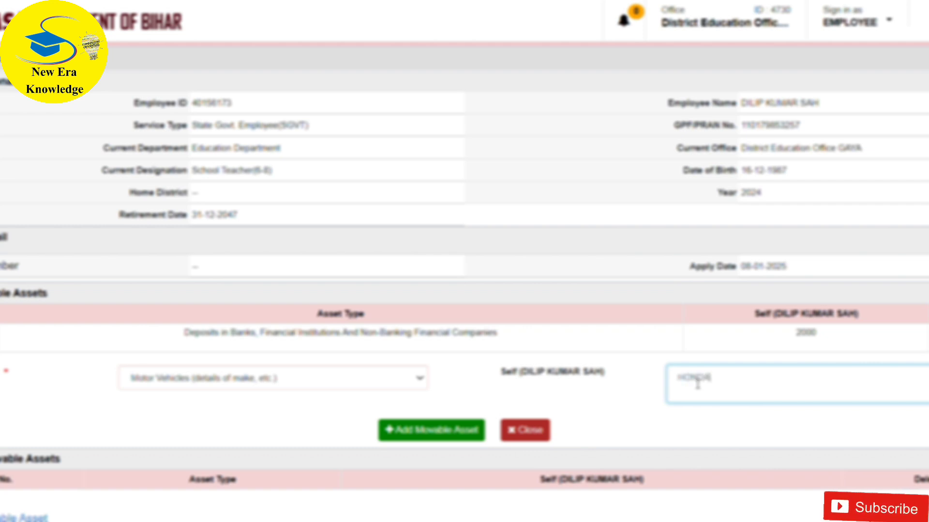
type(" SP SHI")
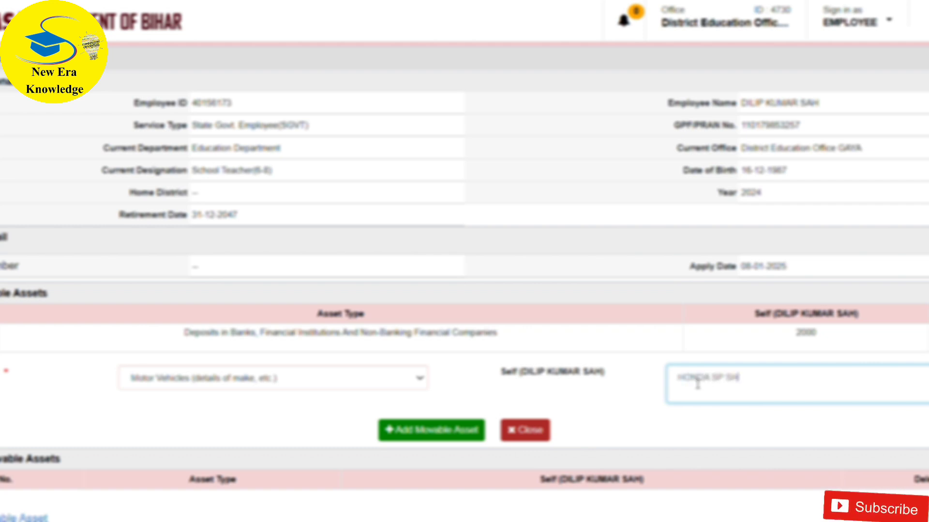
type("NE")
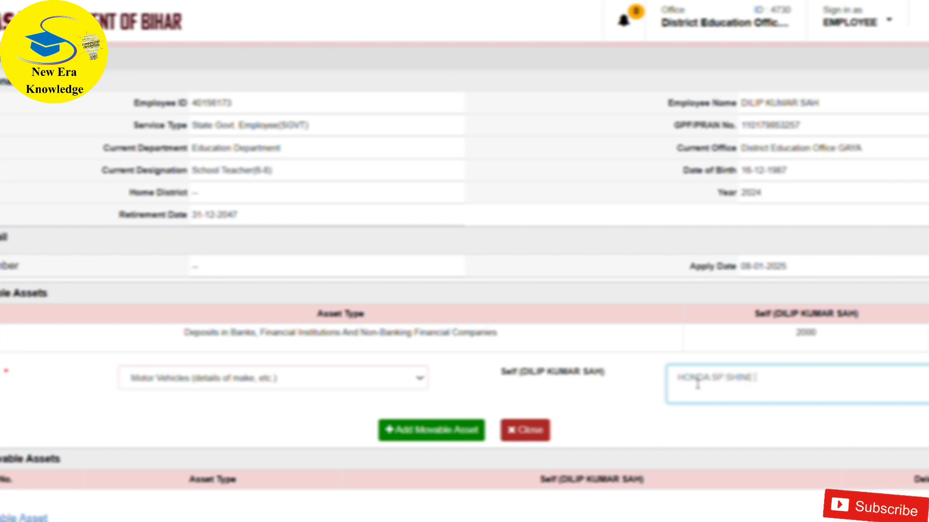
type(" RE")
type("S 11000")
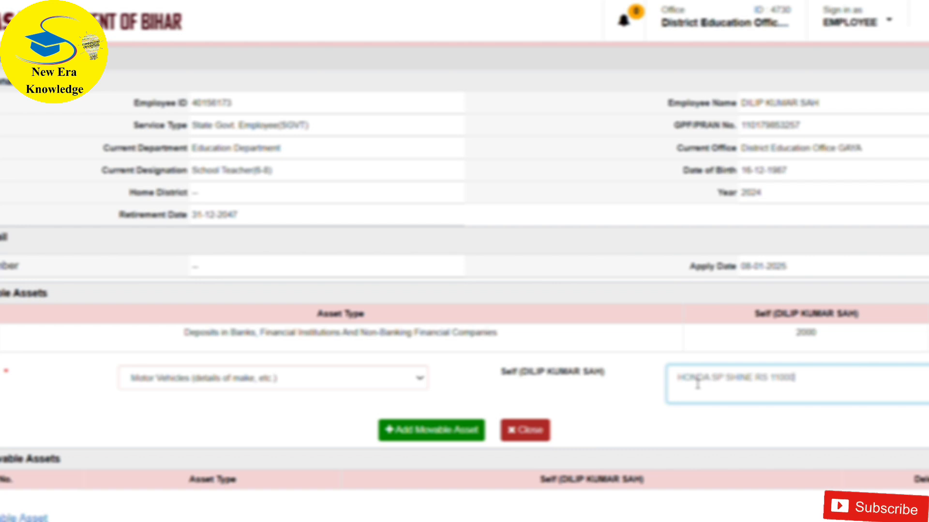
type("0")
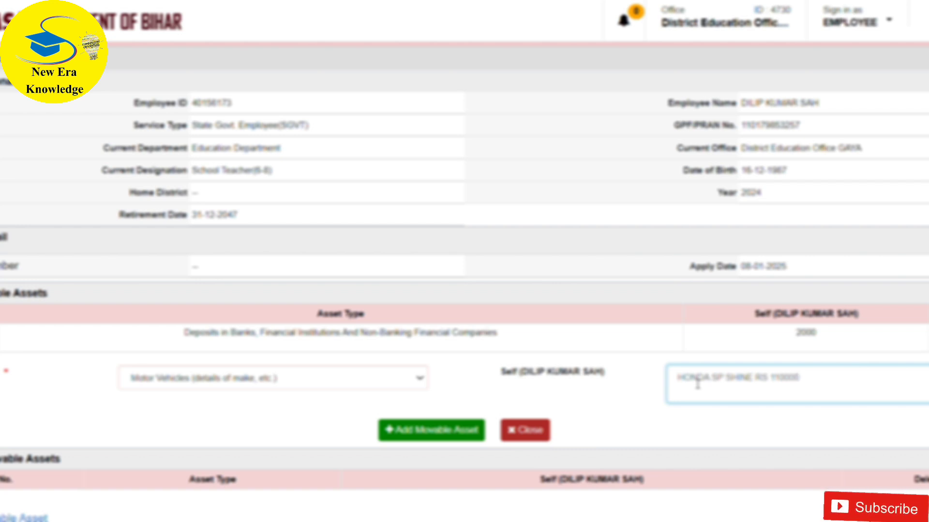
left_click(417, 441)
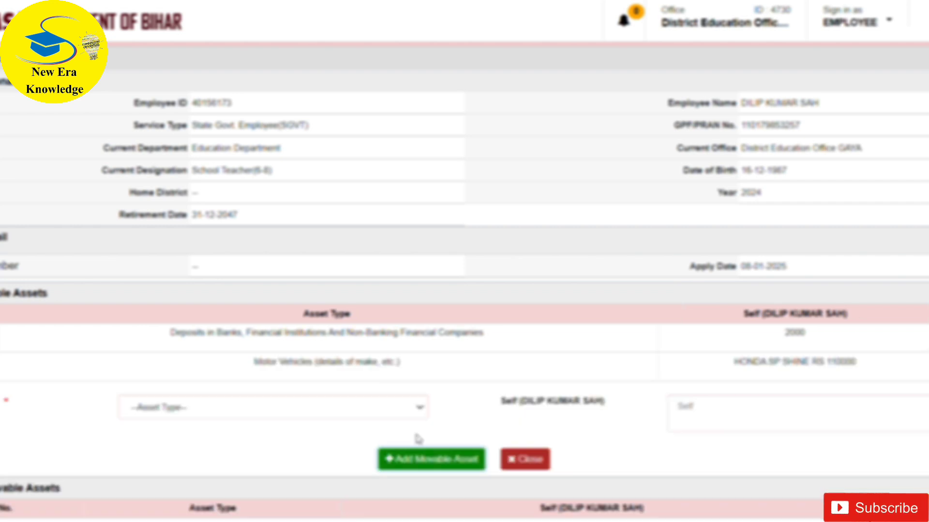
- Add a movable asset of type Jewellery (give details of weight and value) with the Self details "10 GRAM RS 60000"
left_click(312, 408)
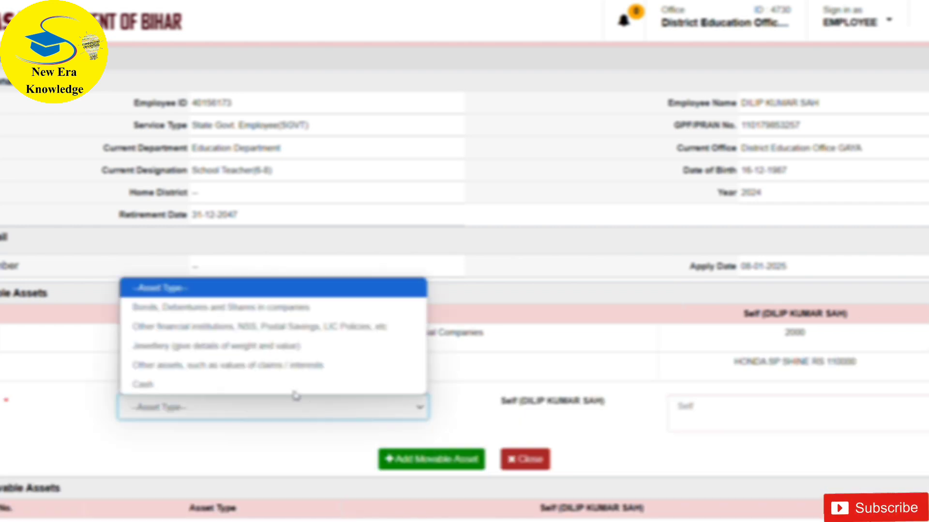
left_click(228, 348)
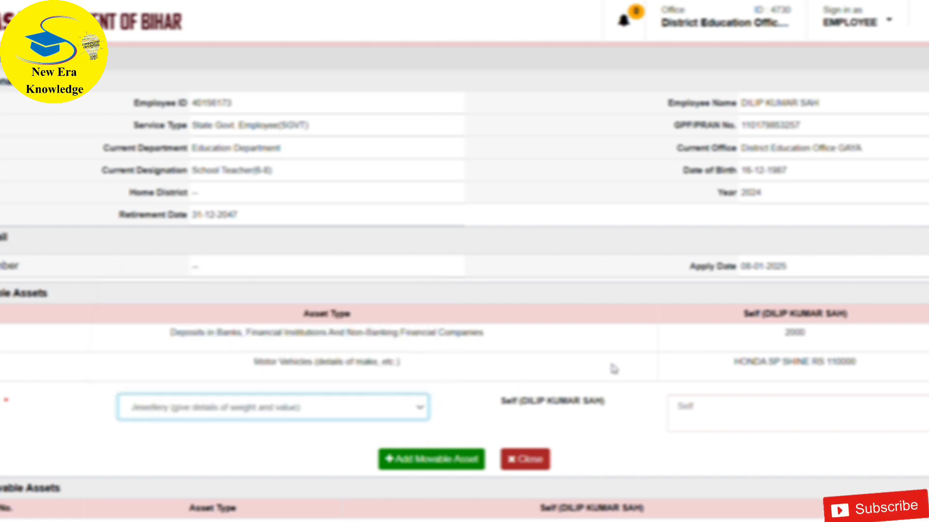
left_click(691, 409)
type("1")
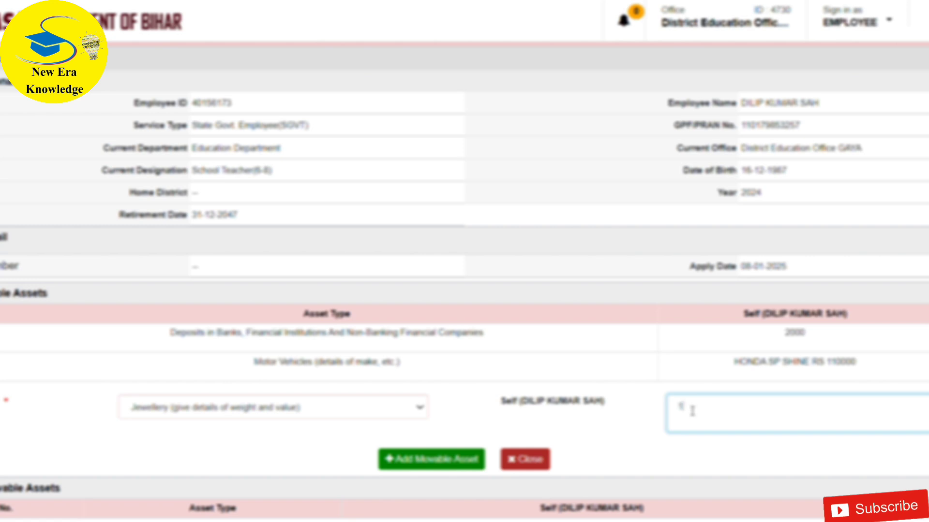
type("0 gram")
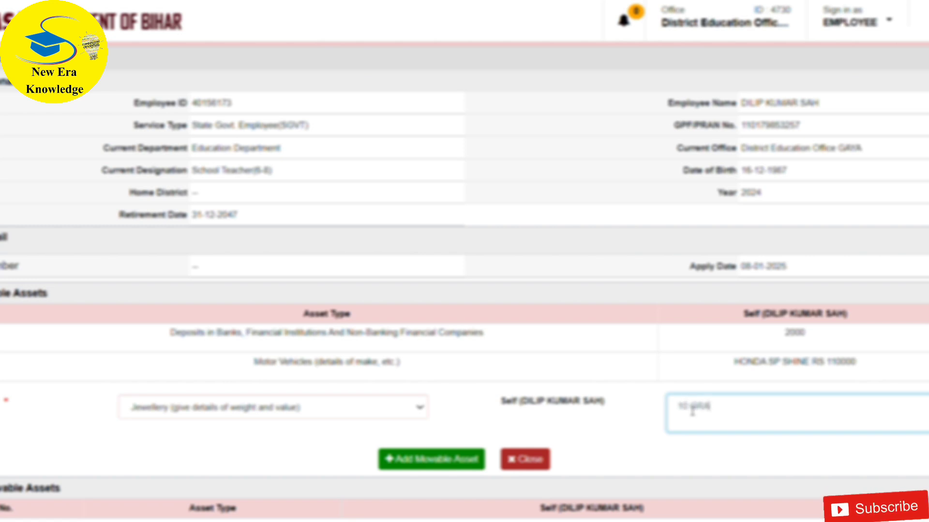
type(" RS 6")
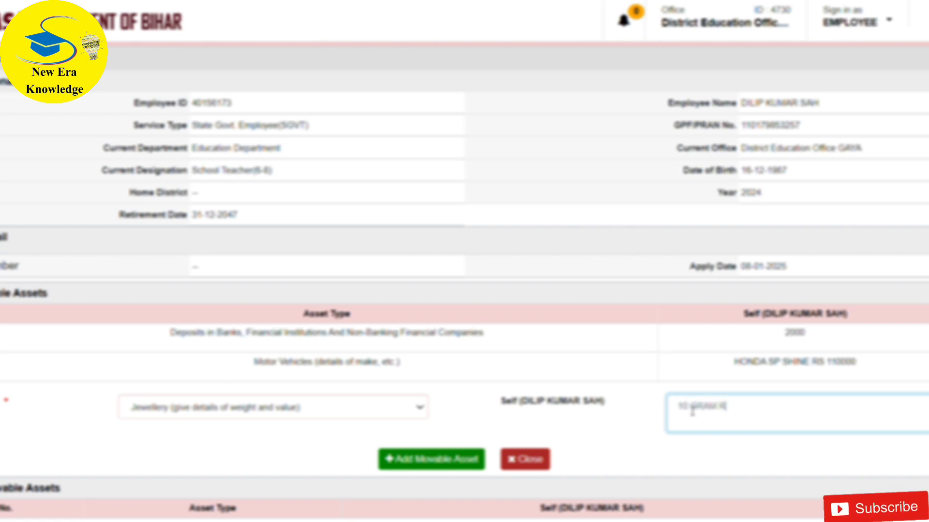
type("00")
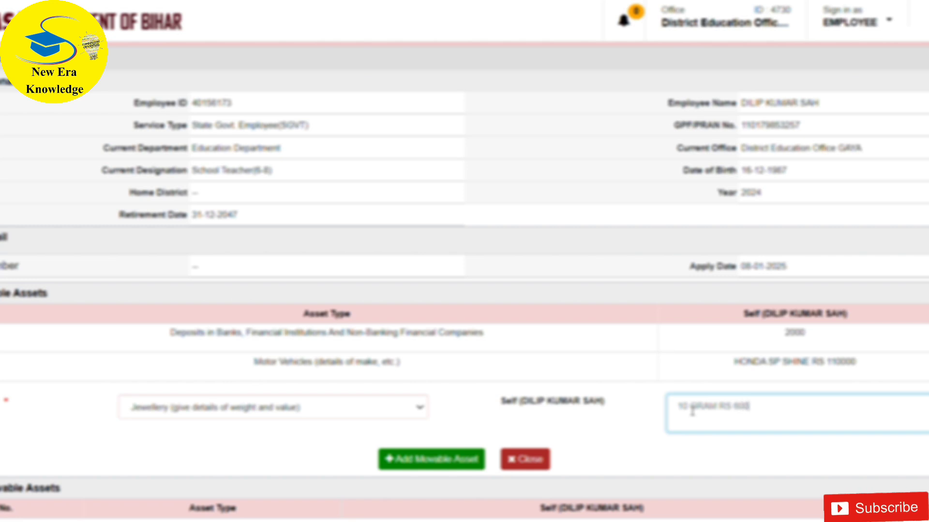
type("00")
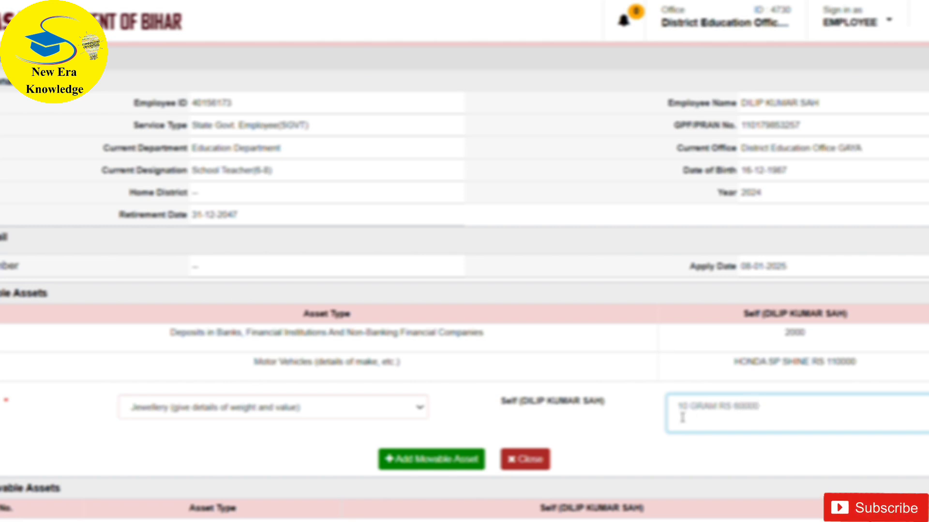
left_click(404, 463)
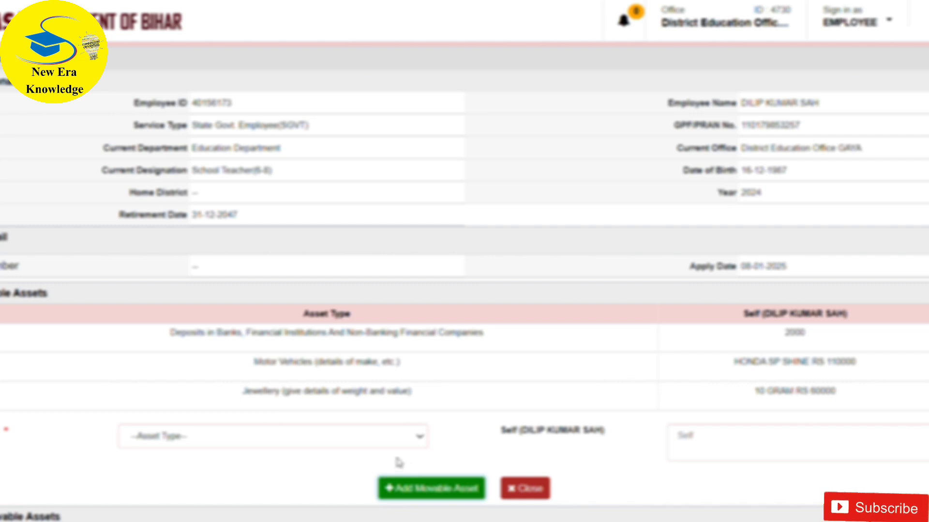
- Add a movable asset of type Cash with 1000 as the Self value
left_click(241, 438)
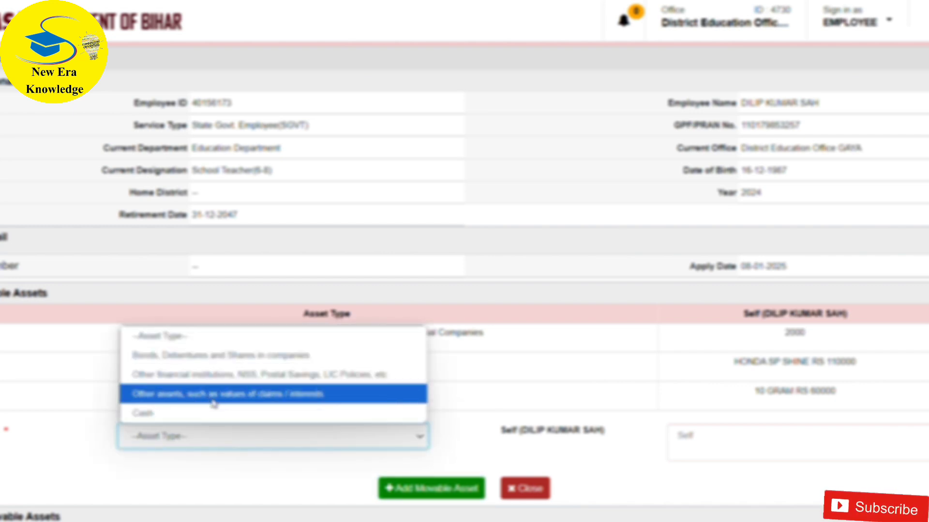
left_click(192, 415)
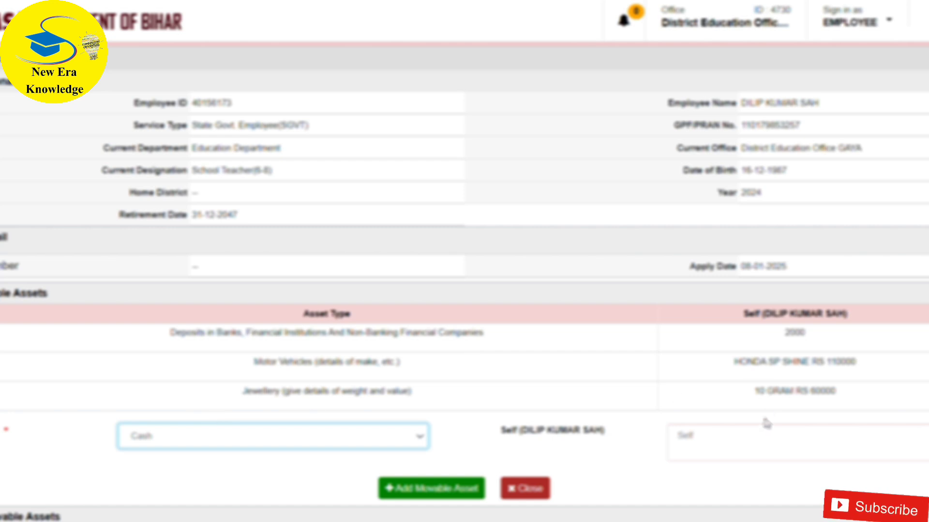
left_click(744, 449)
type("1000")
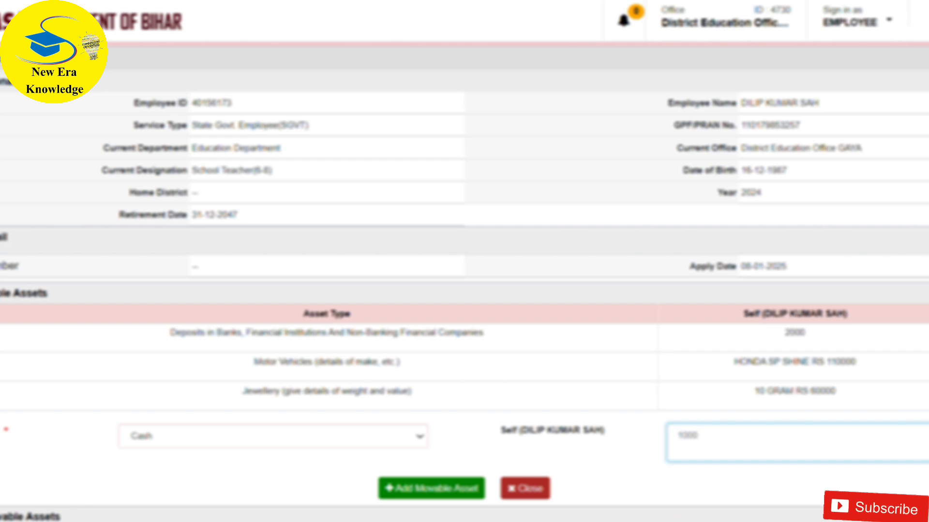
scroll(464, 261, "down", 6)
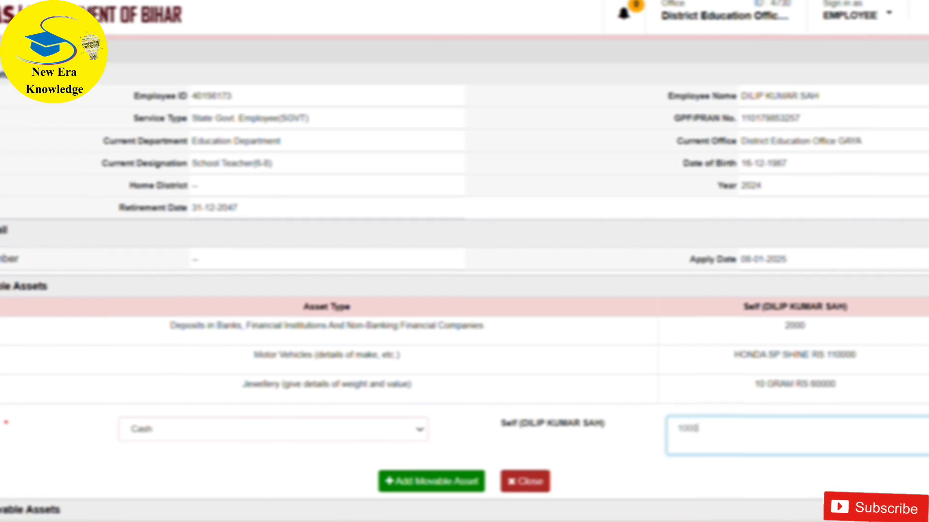
scroll(465, 261, "down", 2)
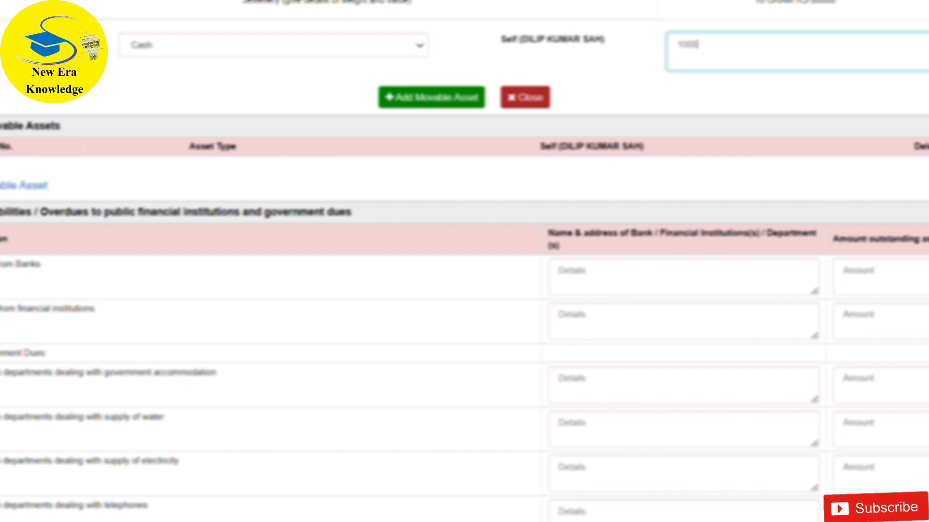
scroll(464, 261, "up", 4)
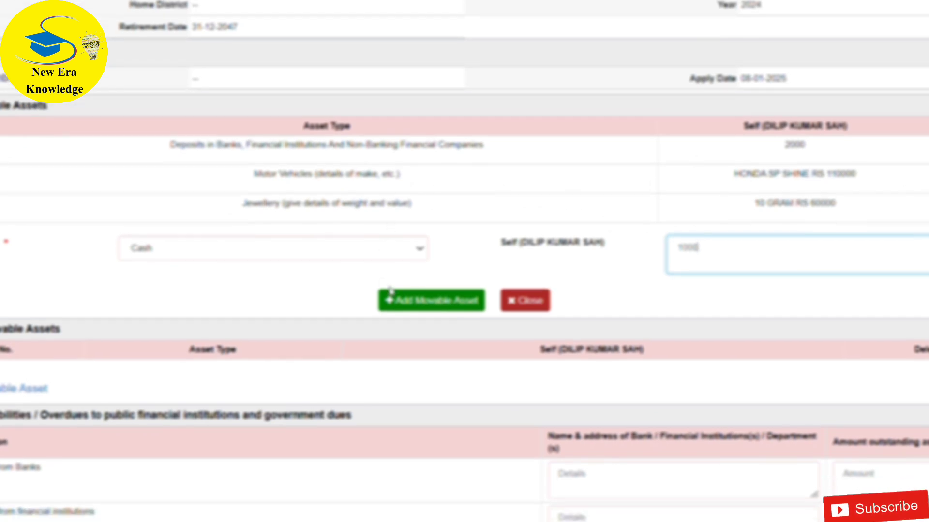
left_click(410, 304)
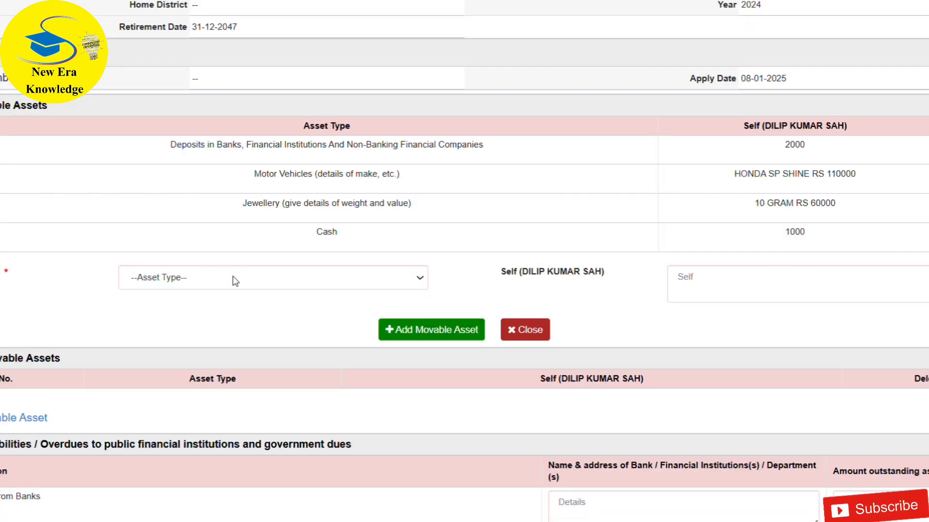
- Choose movable asset type Other financial institutions, NSS, Postal Savings, LIC Policies, etc and enter "POLICY NO." with the policy number as Self details
left_click(235, 281)
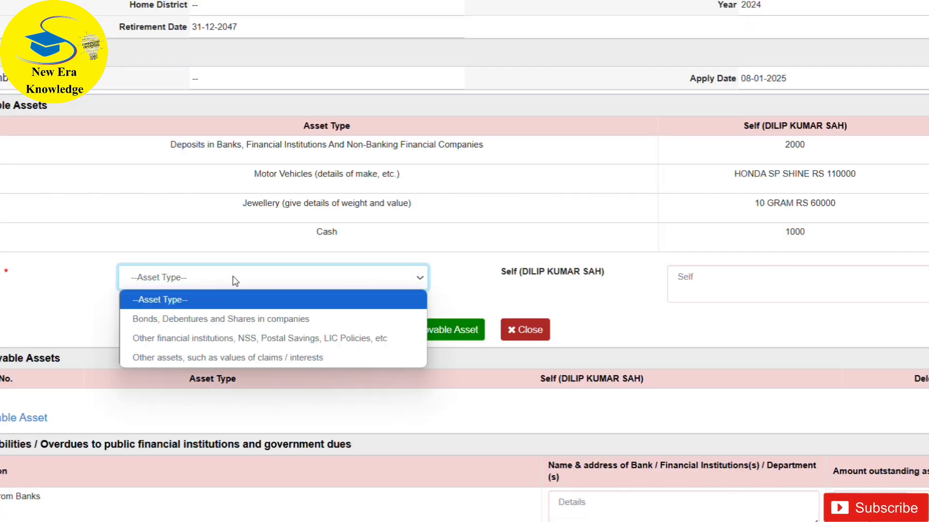
left_click(237, 344)
left_click(722, 283)
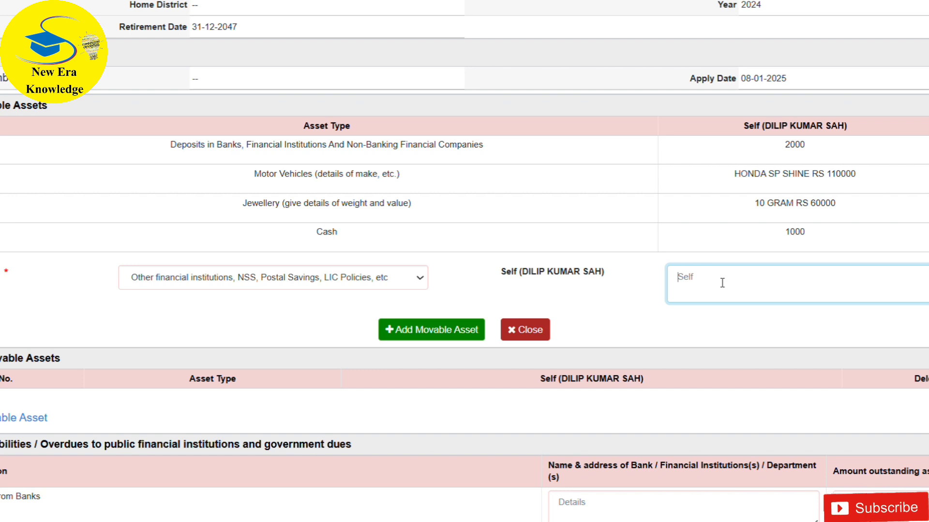
type("p")
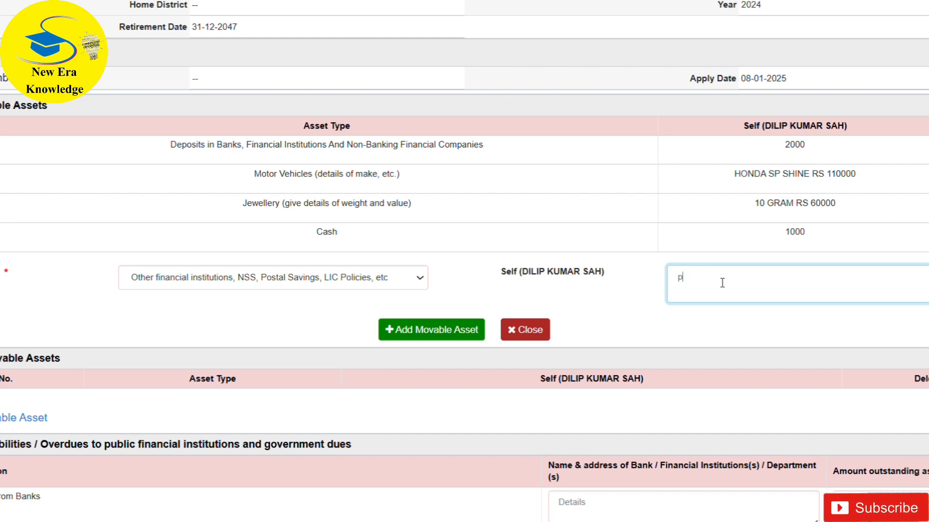
type("oli")
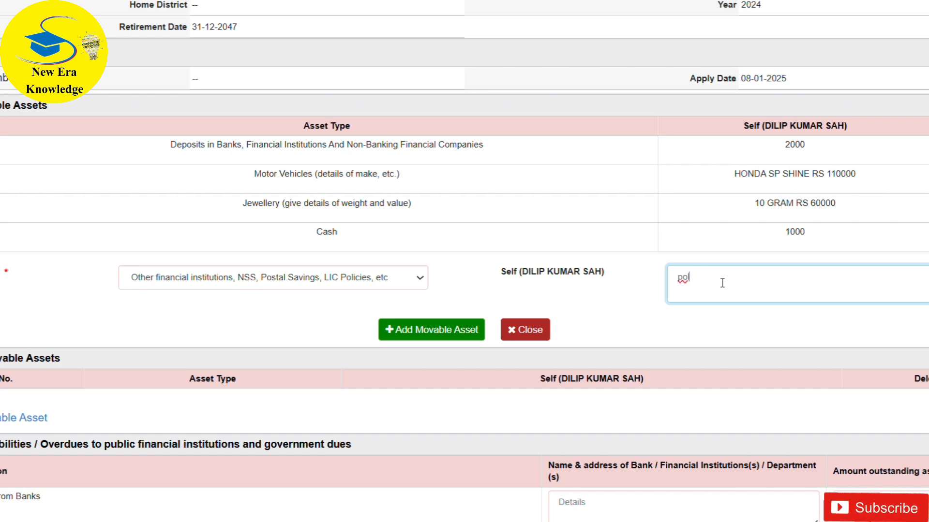
key("BackSpace")
key("BackSpace")
key("BackSpace")
key("BackSpace")
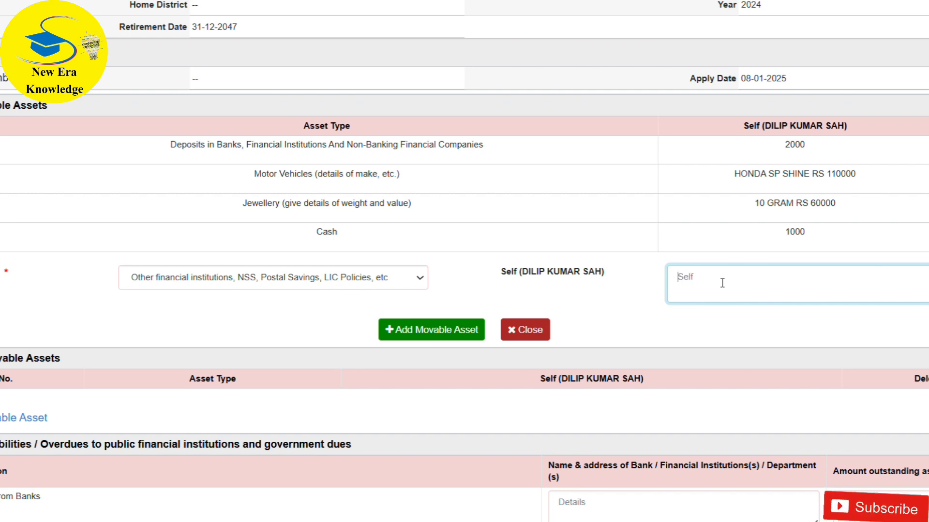
type("POLIC")
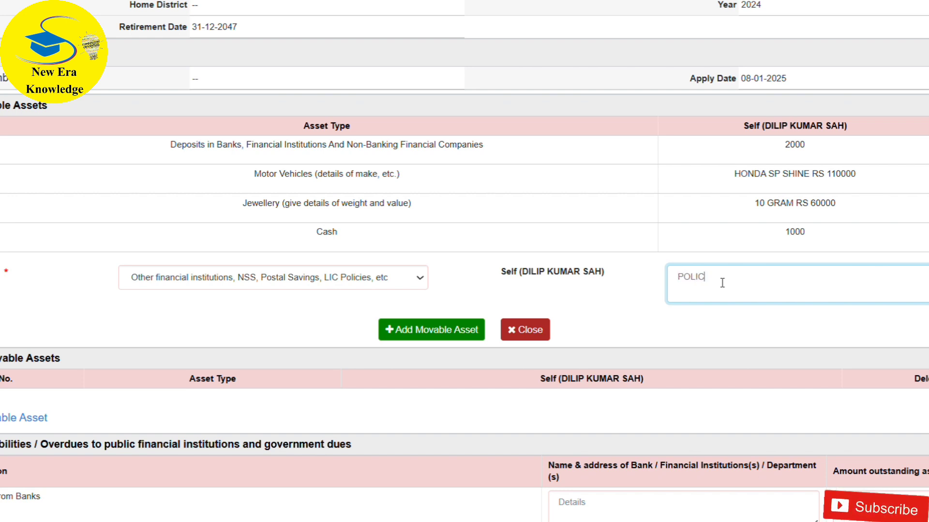
type("Y NO")
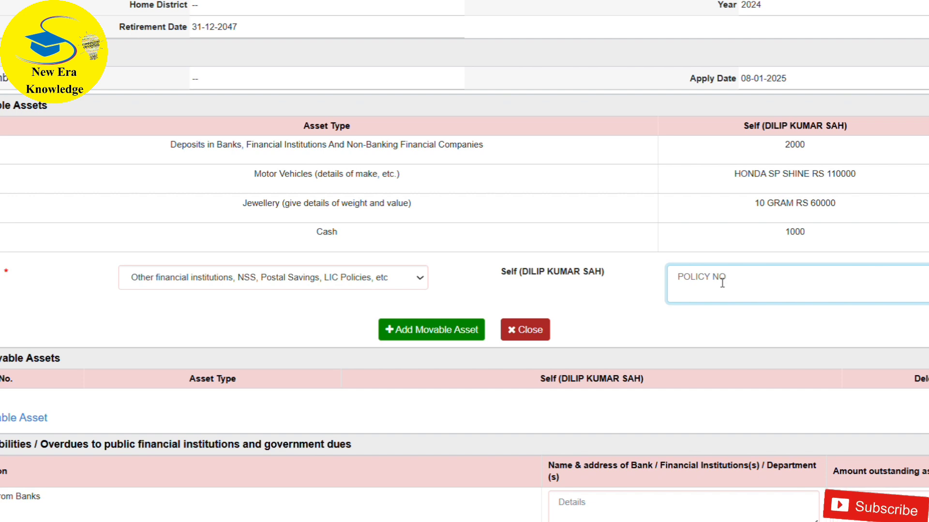
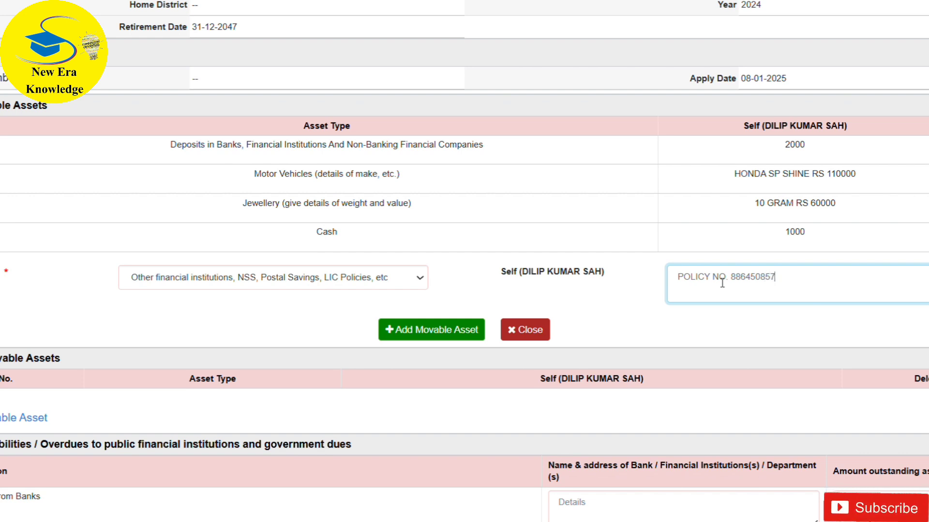
type(" LI")
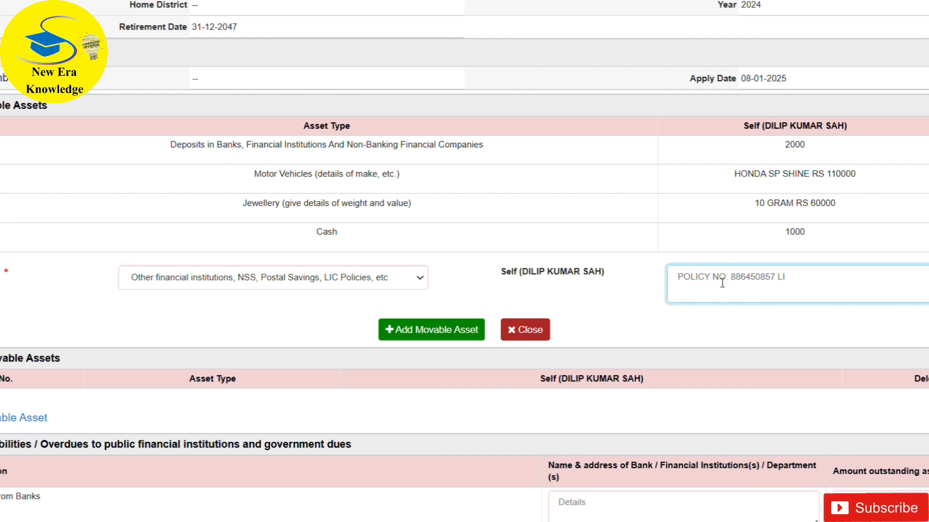
type("C")
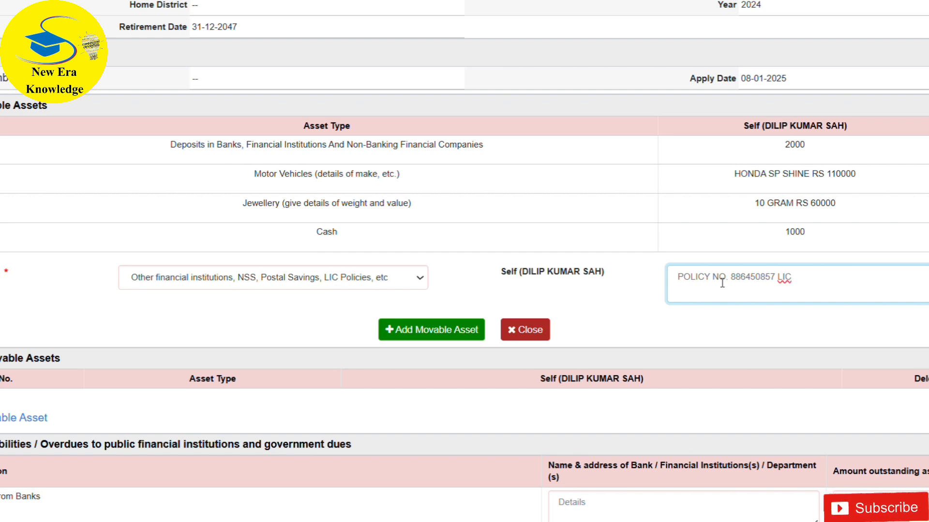
type(" (")
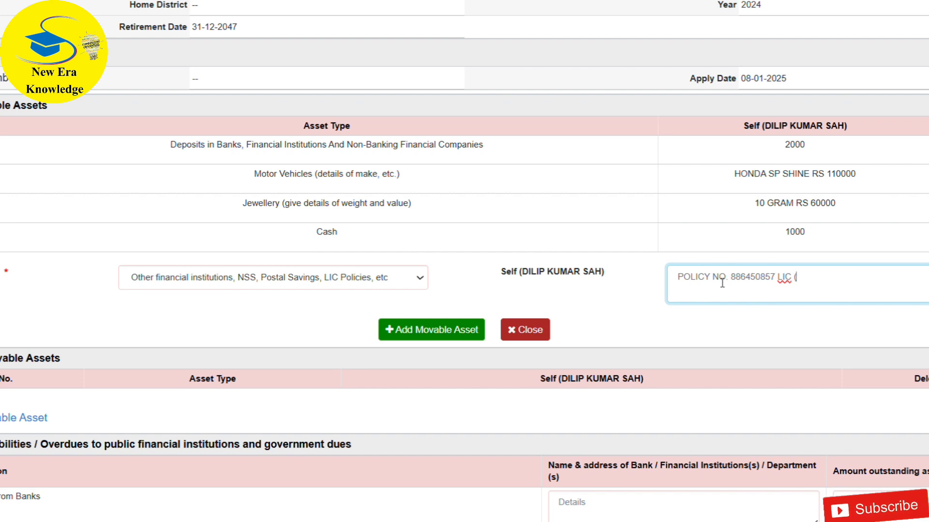
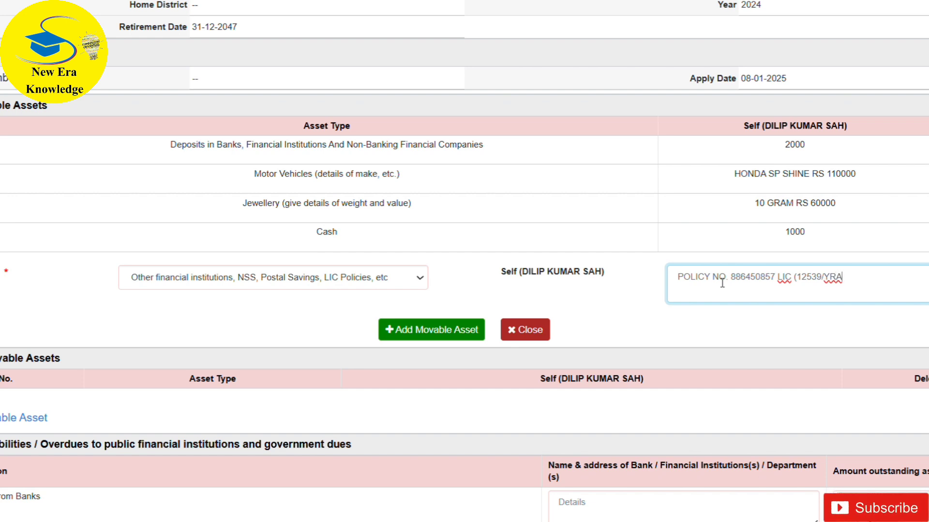
- Complete the Self details with "LIC (12539/YEARLY)", add the movable asset and close the entry form
key("BackSpace")
key("BackSpace")
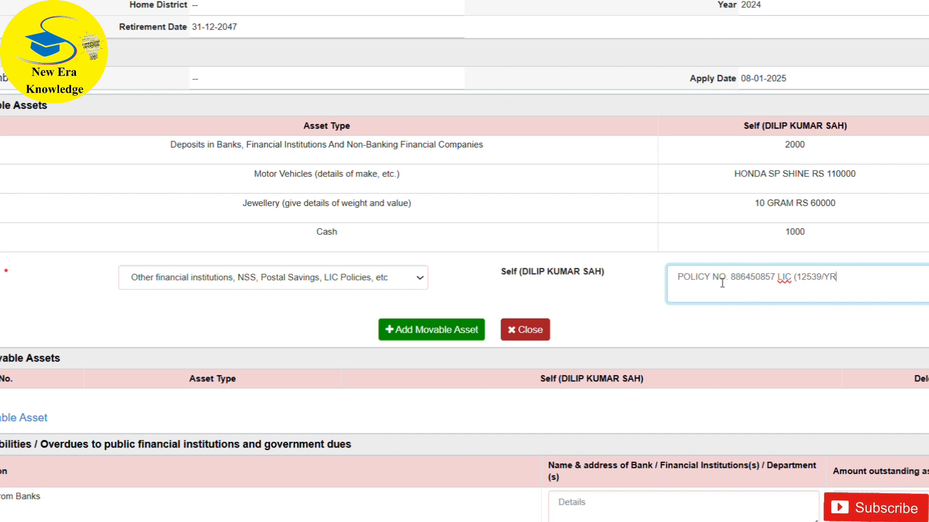
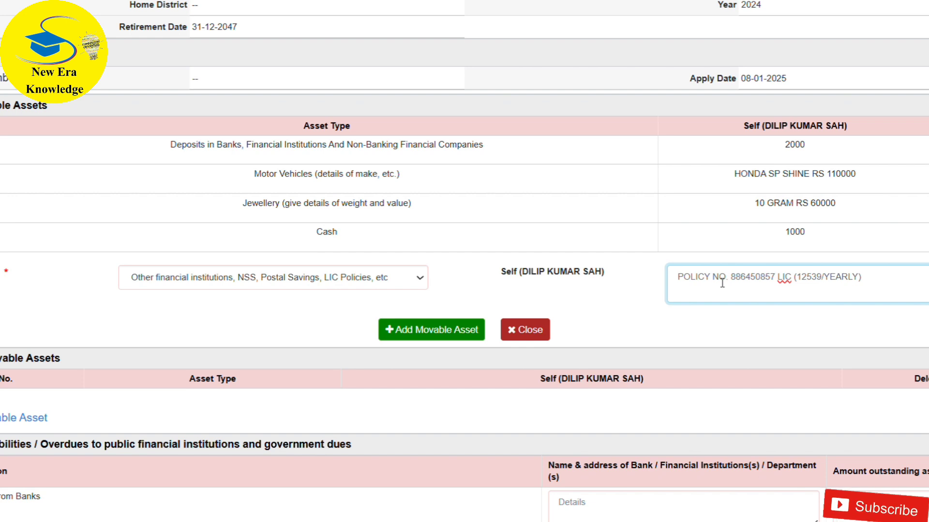
left_click(451, 332)
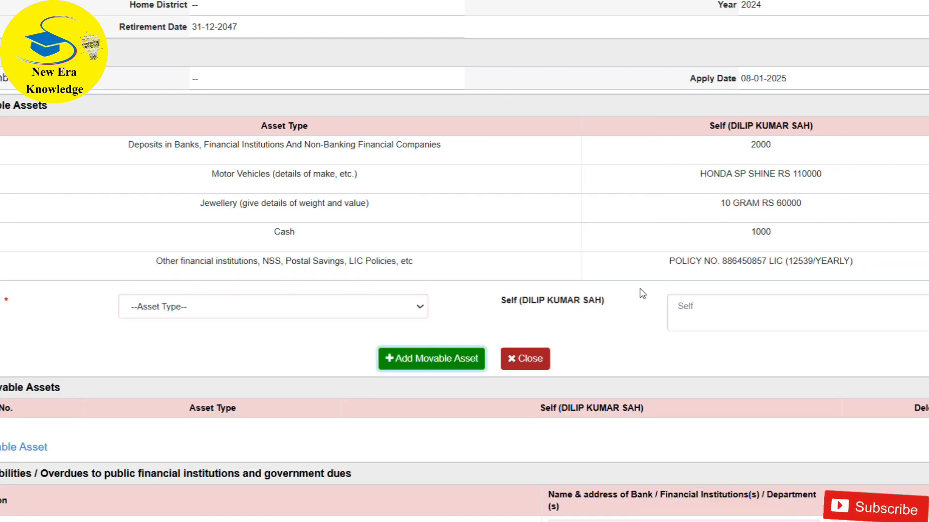
left_click(542, 363)
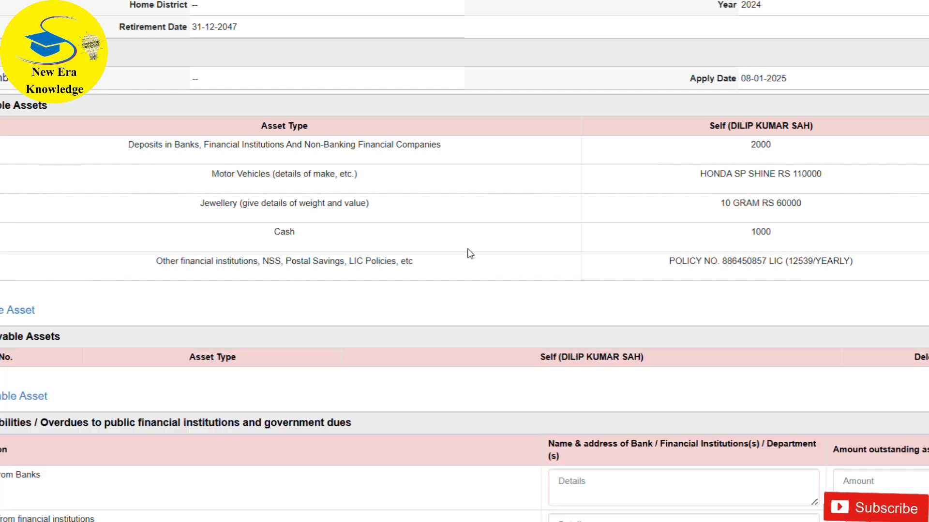
scroll(464, 261, "down", 3)
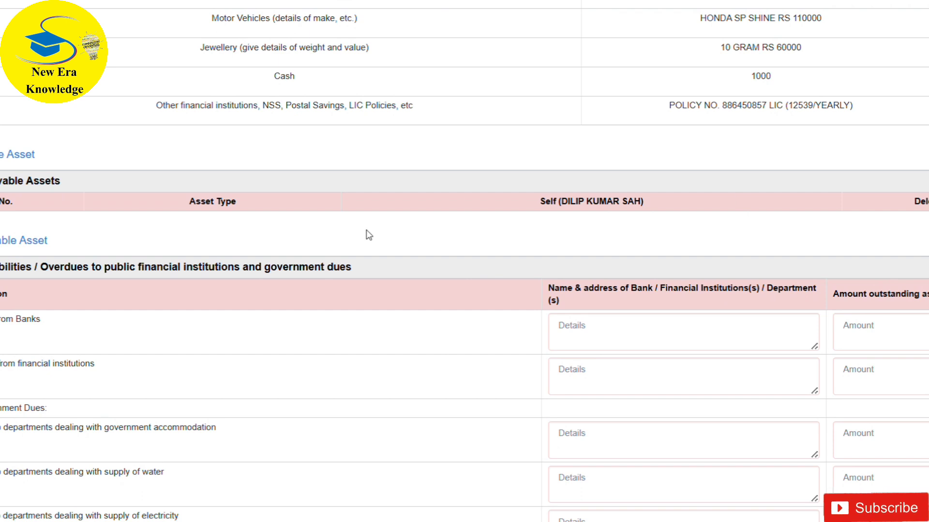
left_click(8, 245)
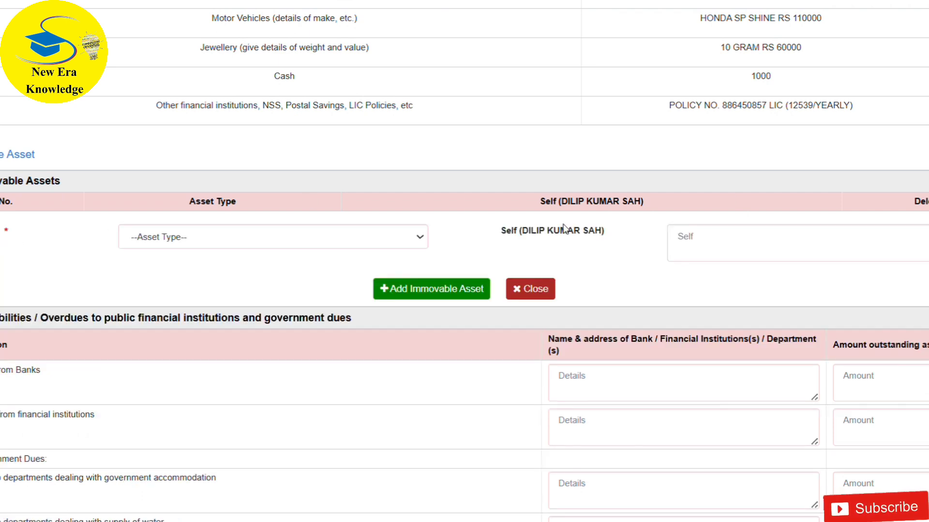
left_click(537, 289)
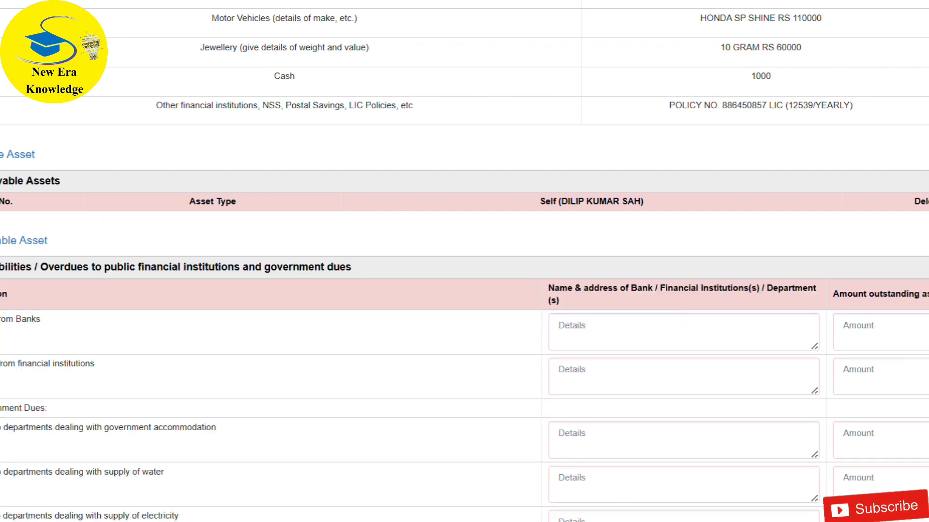
- Enter the employee's Permanent Account Number as the details of the income tax including surcharge liability
scroll(464, 262, "down", 3)
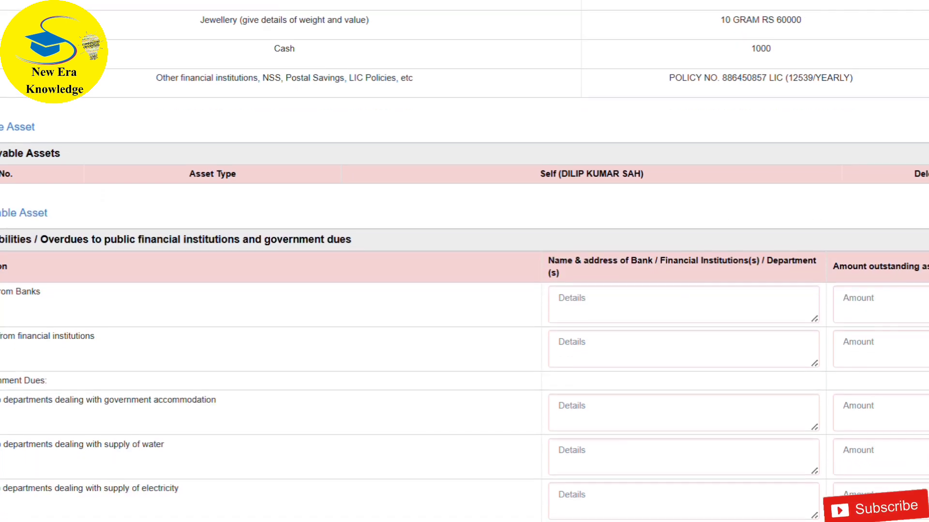
scroll(465, 261, "down", 1)
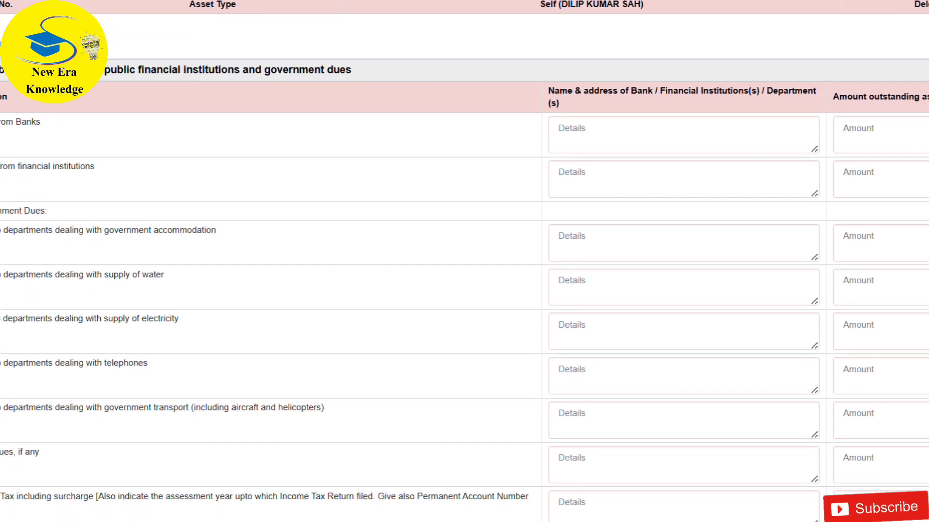
scroll(464, 261, "down", 4)
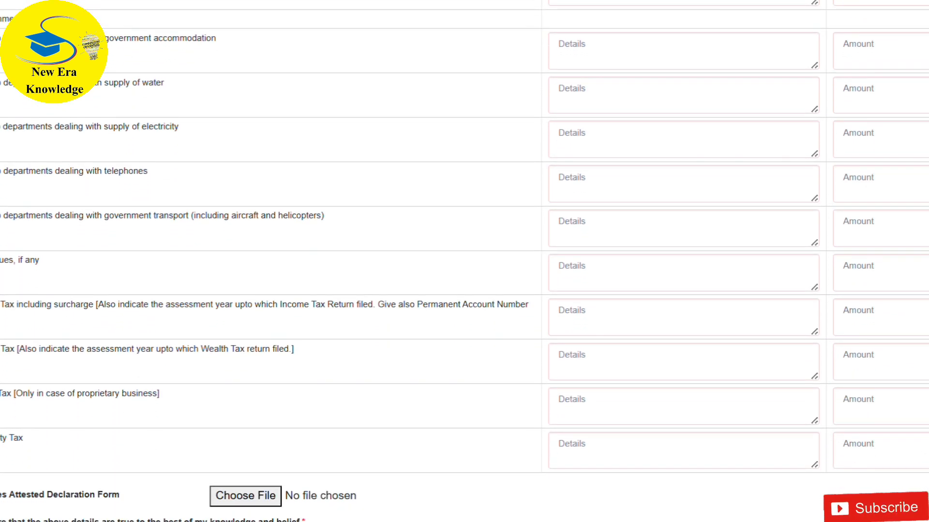
left_click(654, 315)
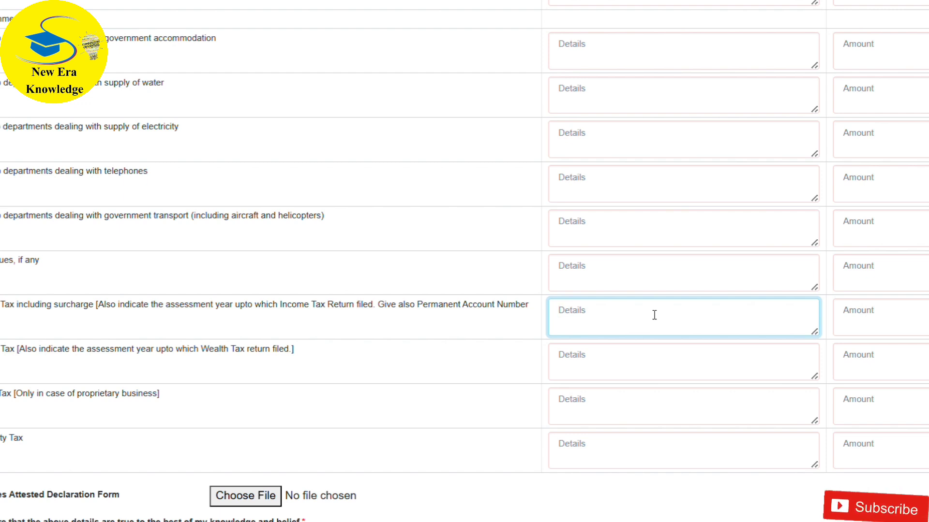
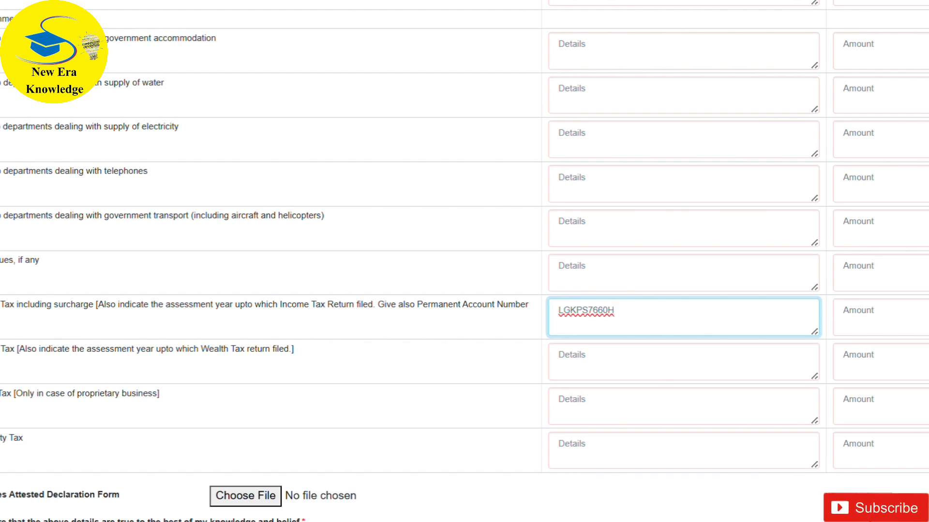
- Save the completed assets and liabilities declaration as a draft and open its downloaded PDF, Assets and Liabilities Declaration Form (1).pdf
scroll(464, 261, "down", 2)
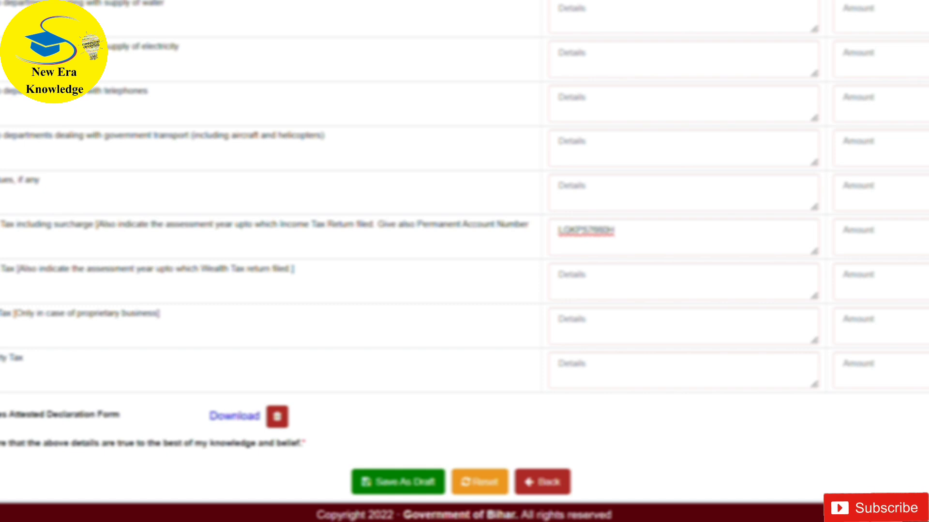
scroll(464, 261, "up", 15)
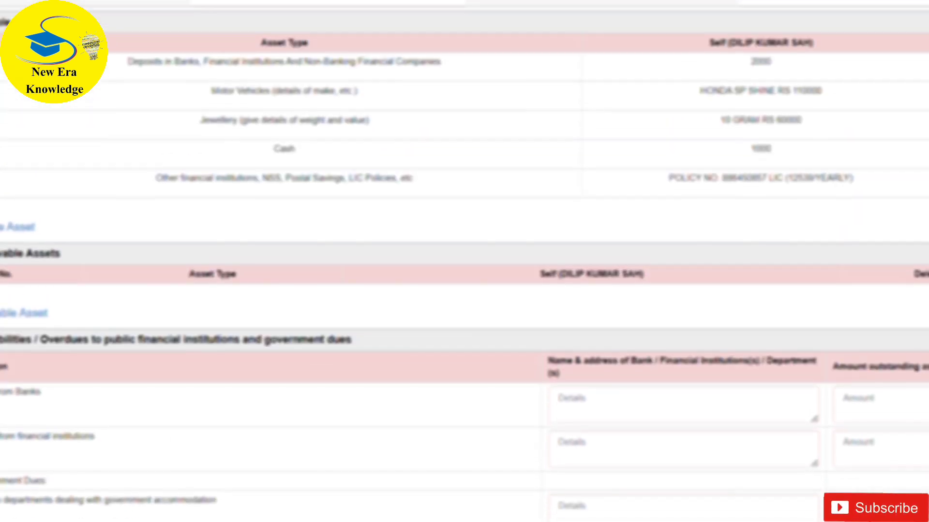
scroll(465, 262, "up", 2)
scroll(464, 261, "down", 14)
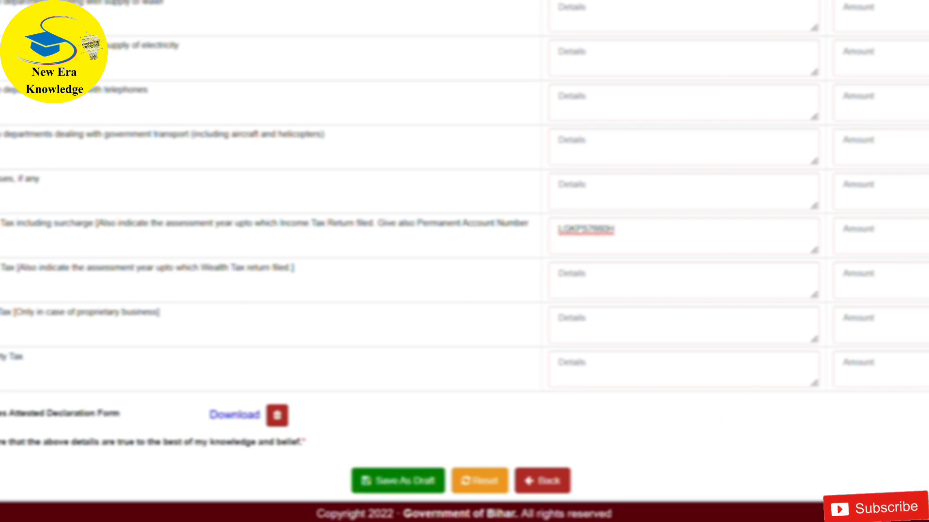
left_click(433, 478)
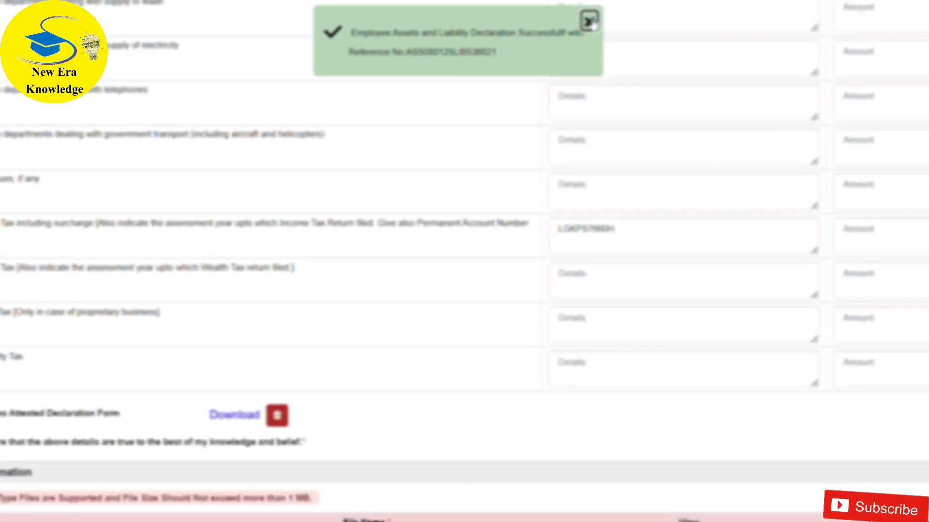
left_click(589, 23)
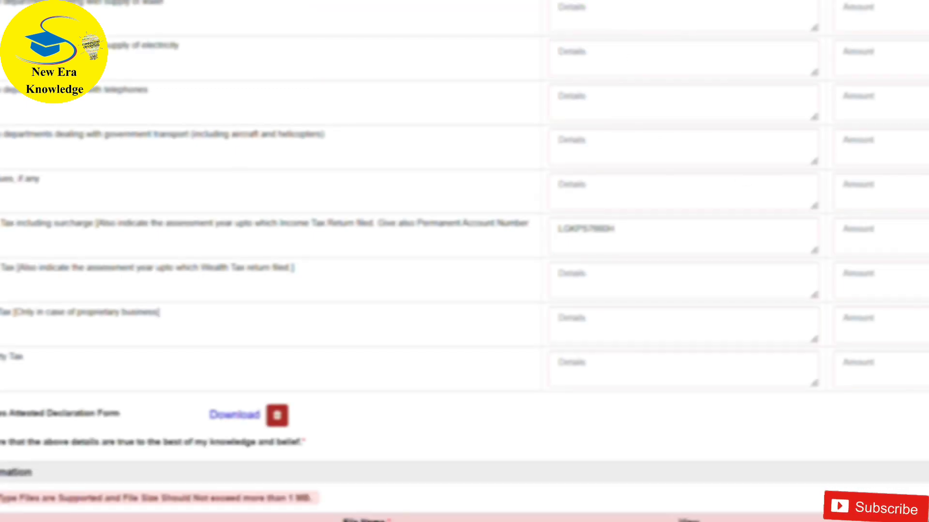
scroll(464, 262, "up", 15)
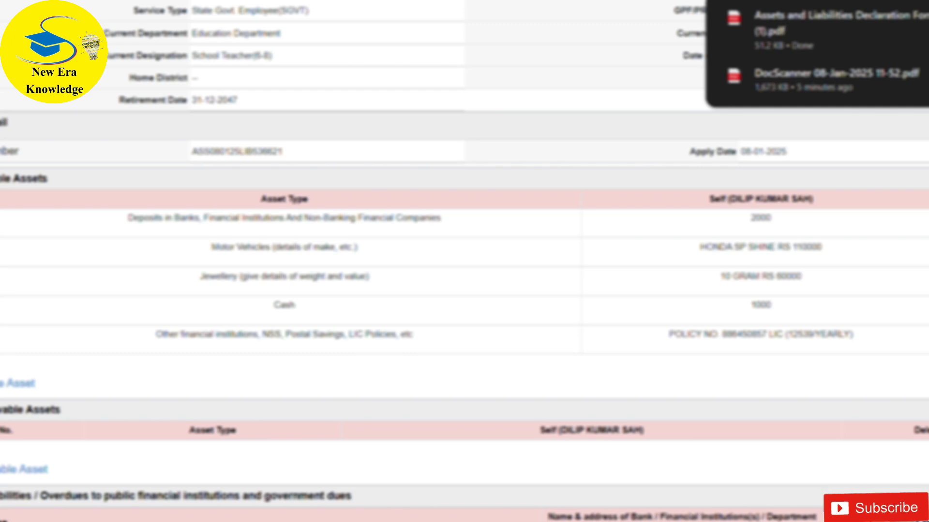
left_click(860, 35)
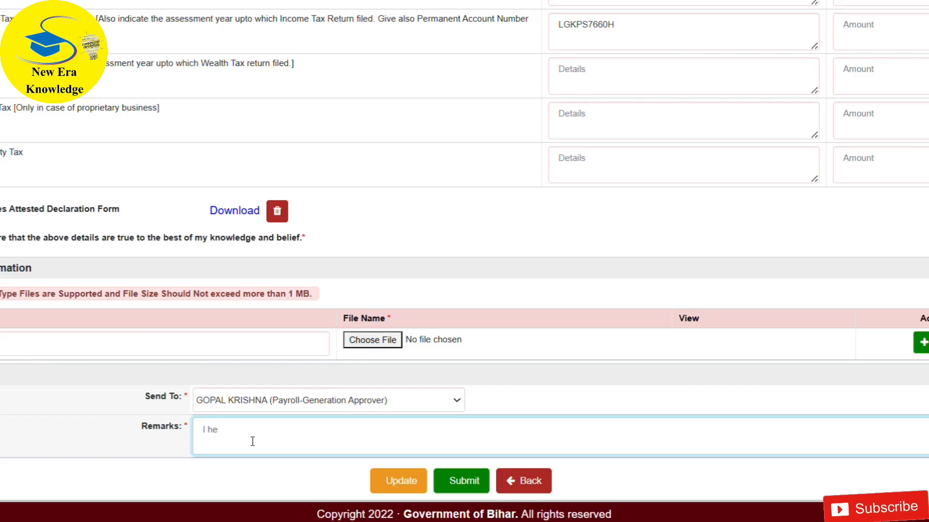
- Complete the remarks as "I hereby declare that the above details are true to the best of my knowledge" and update the declaration
type("reby")
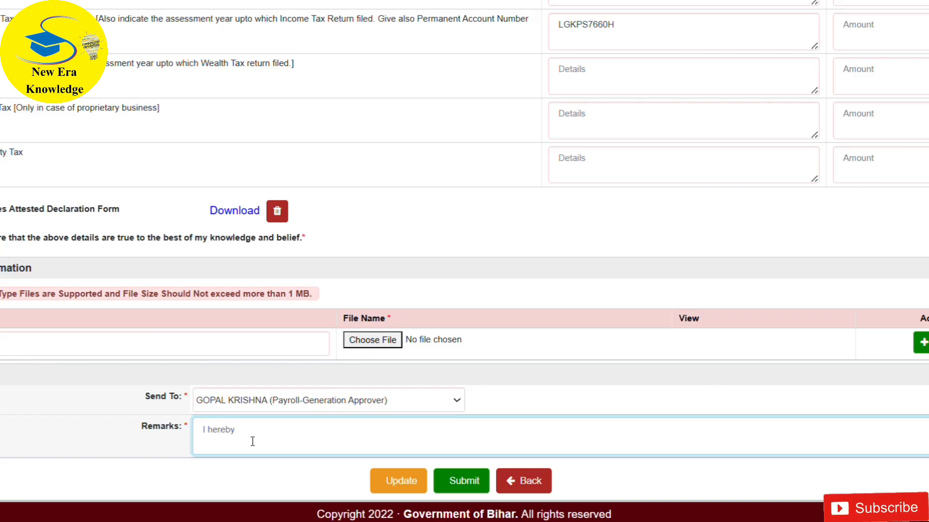
type(" de")
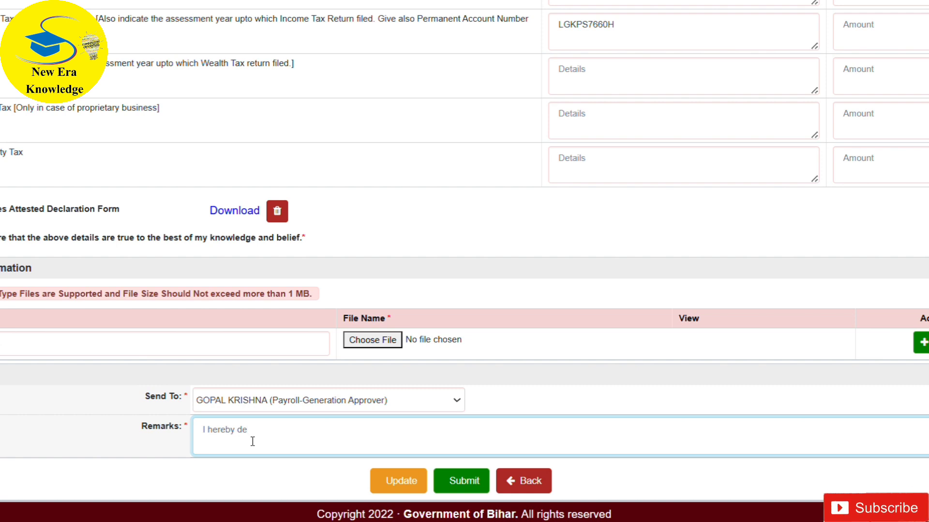
type("clare")
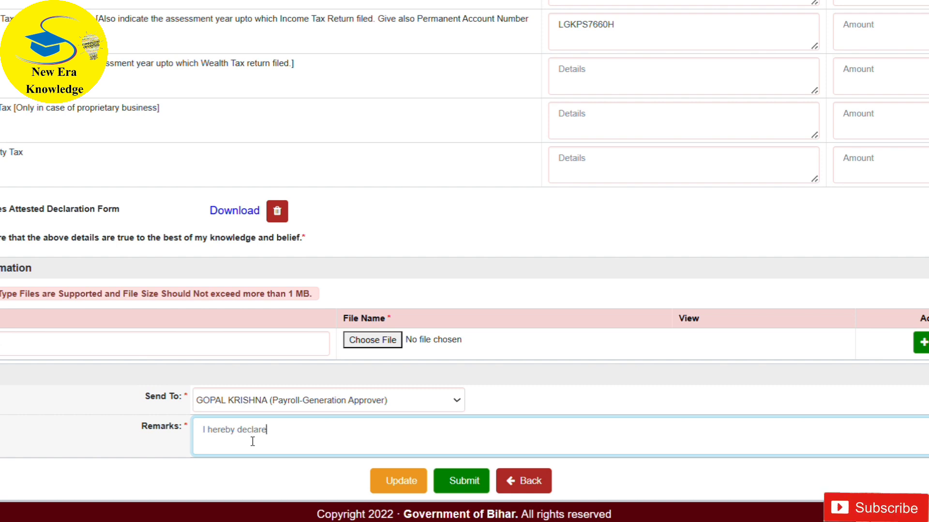
type(" that t")
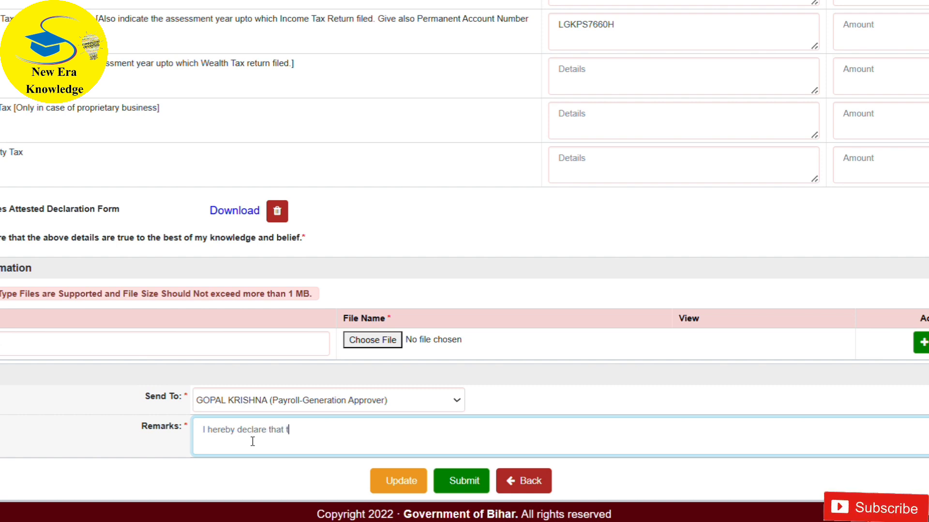
type("he abov")
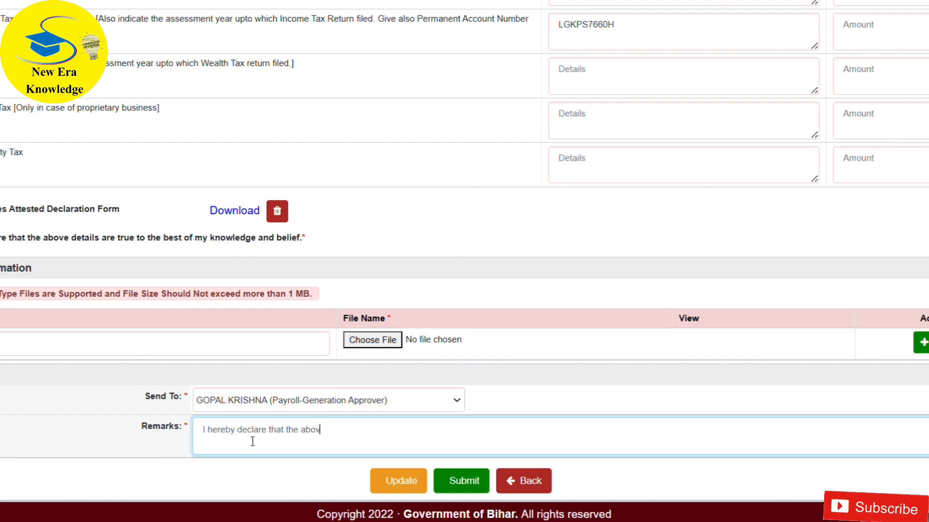
type("e det")
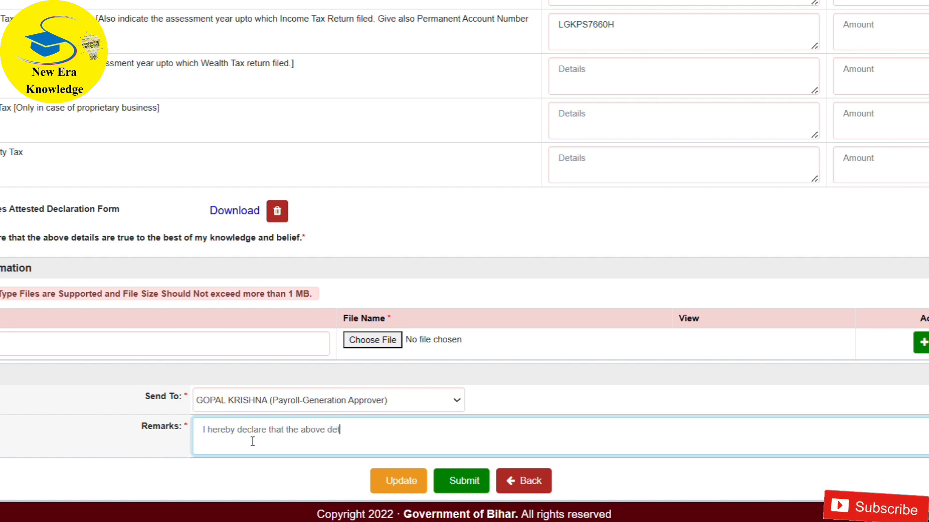
type("ails")
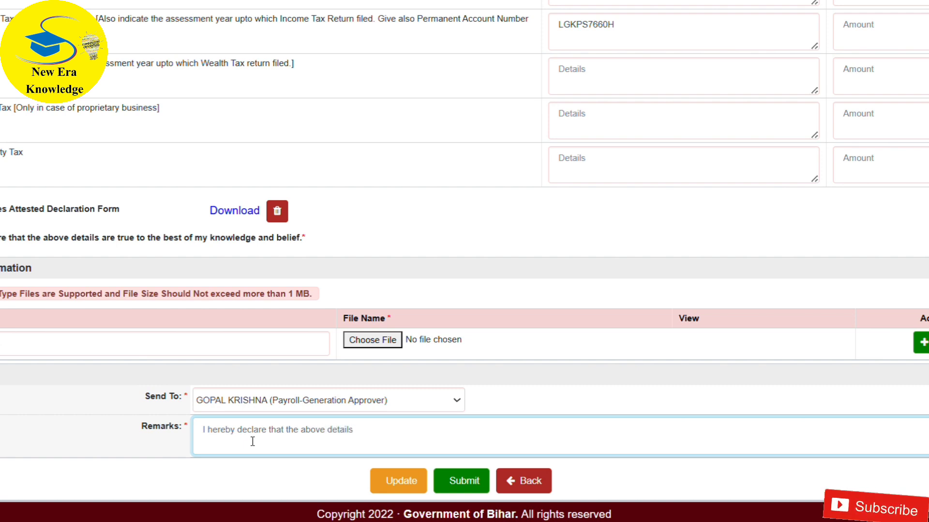
type(" are the")
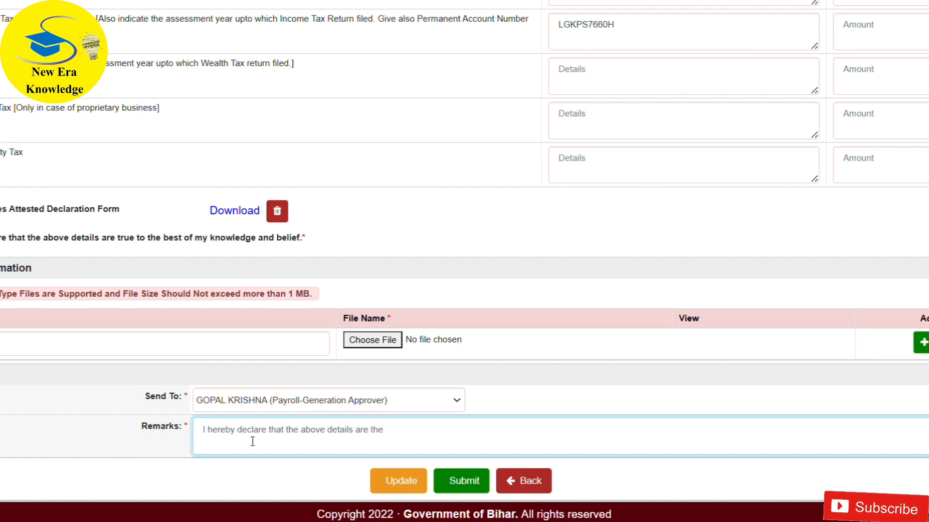
key("BackSpace")
key("BackSpace")
key("BackSpace")
key("BackSpace")
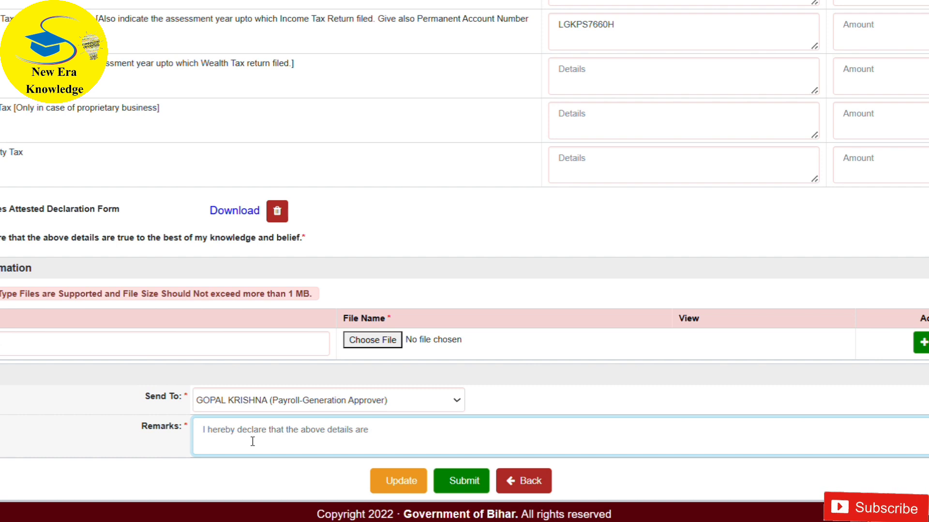
type("true t")
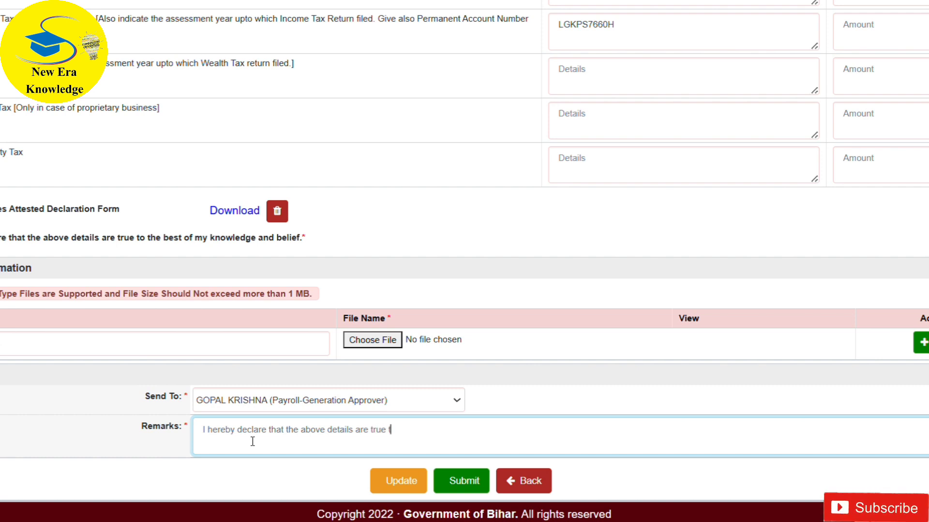
type("o the ")
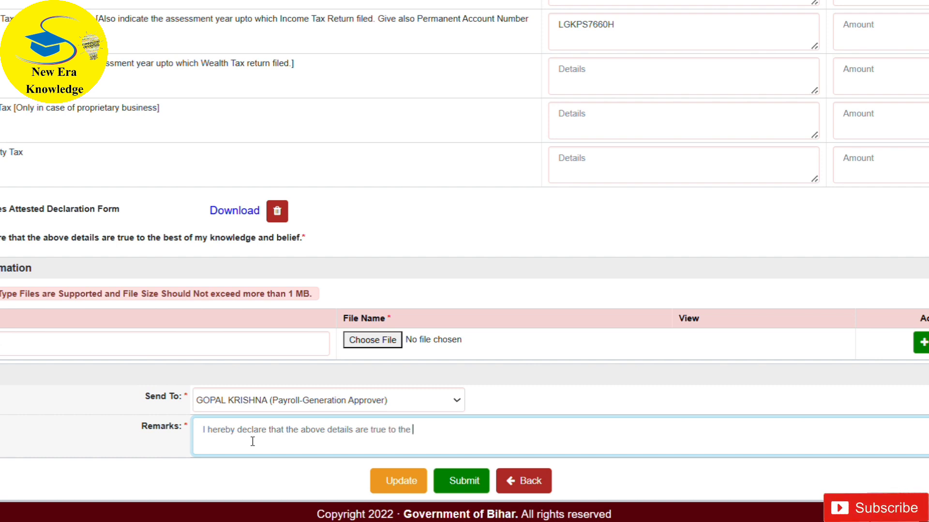
type("best")
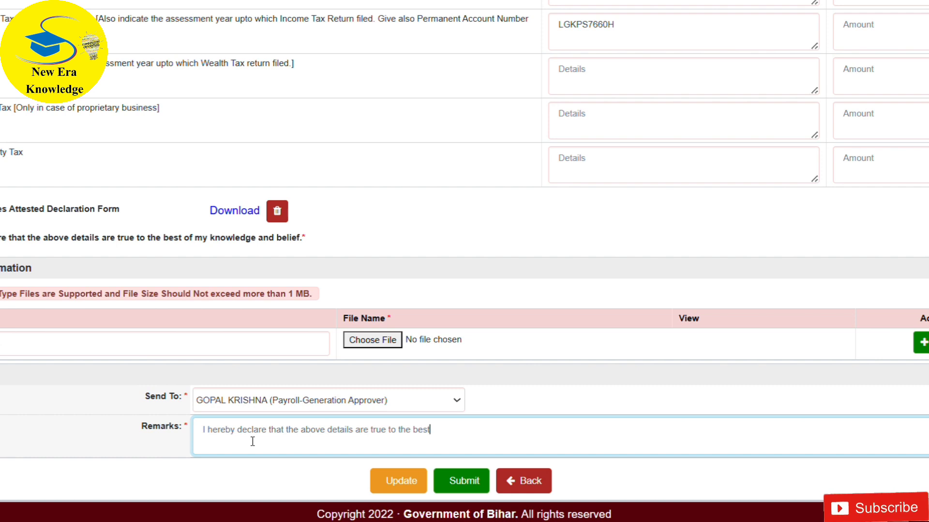
type(" of m")
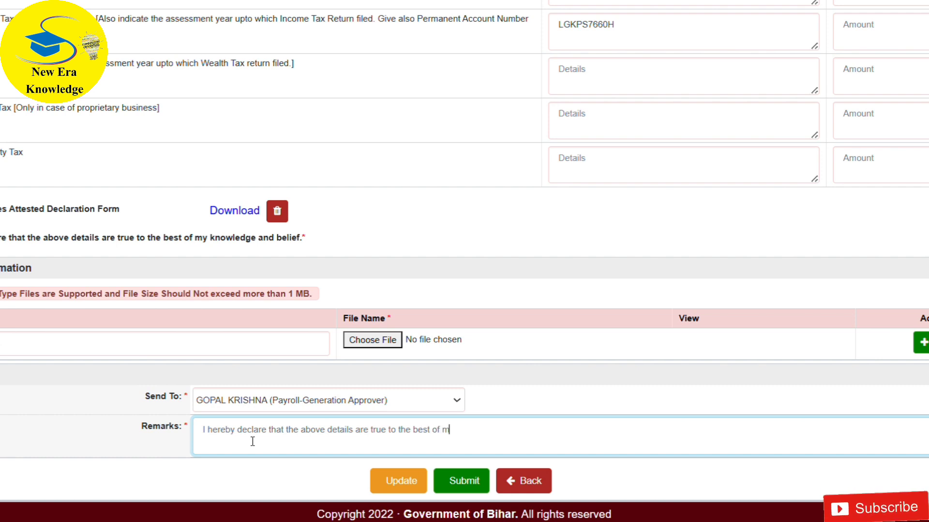
type("y kn")
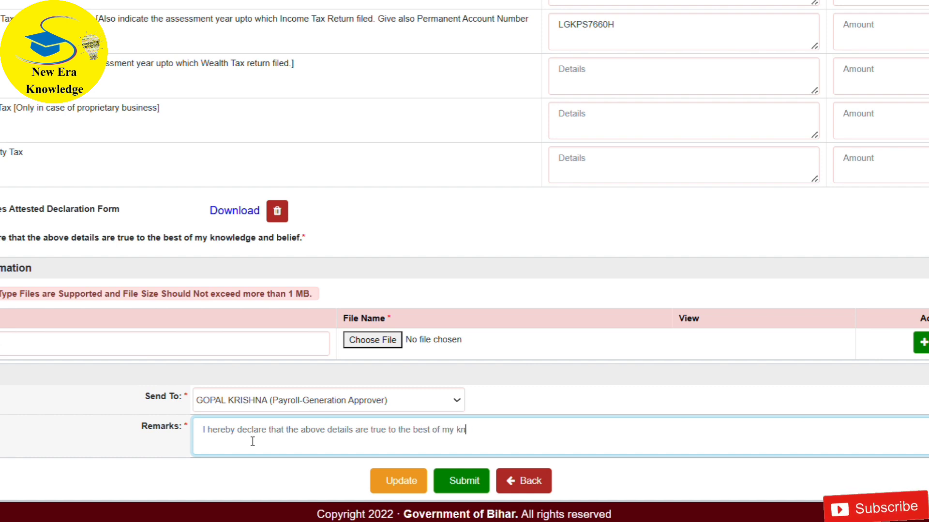
type("owledge")
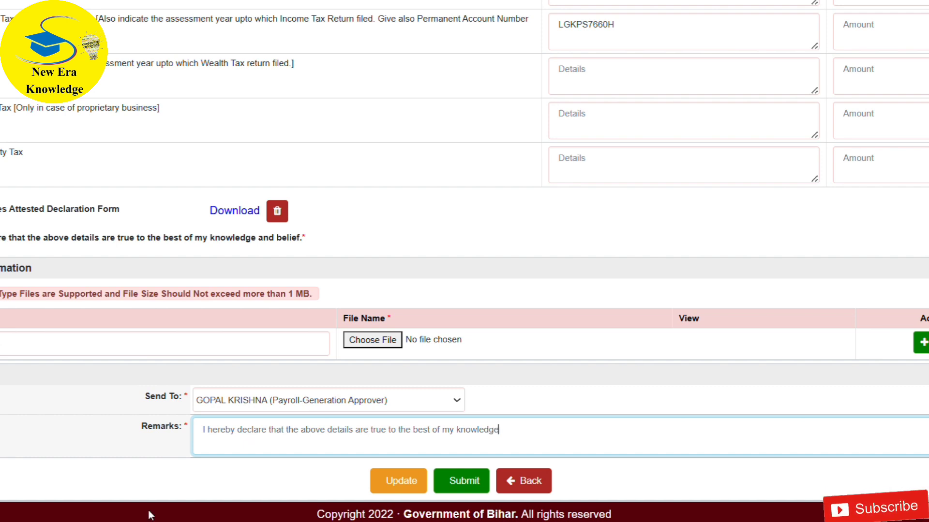
left_click(418, 478)
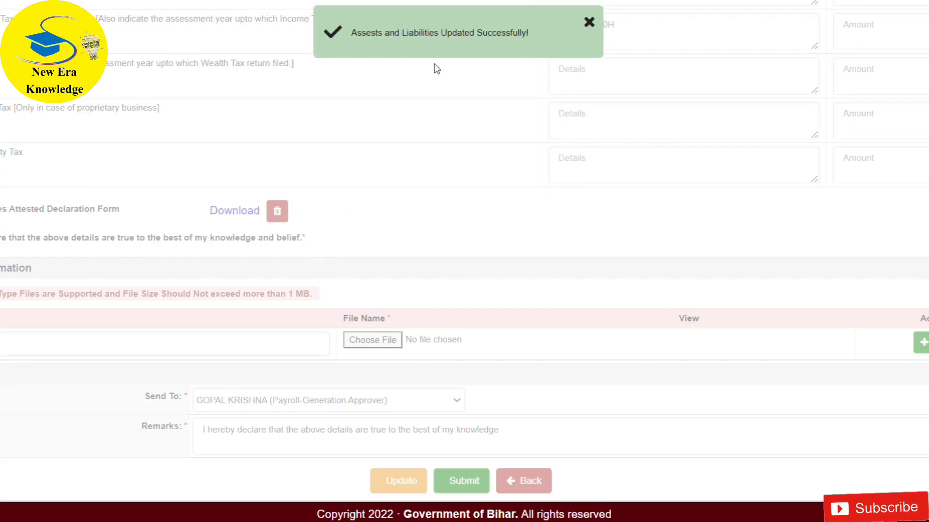
left_click(589, 22)
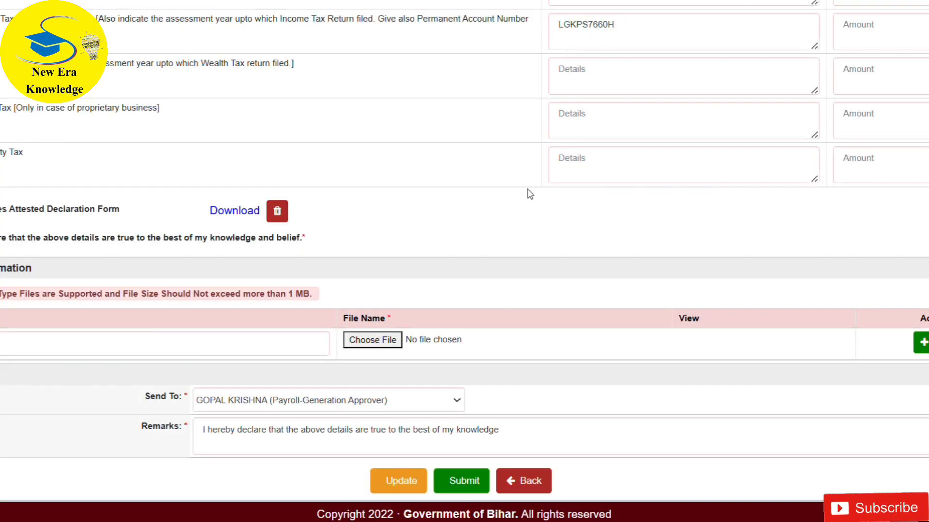
- Back out of the submission confirmation and review the downloaded Assets and Liabilities Declaration Form (2).pdf
left_click(464, 481)
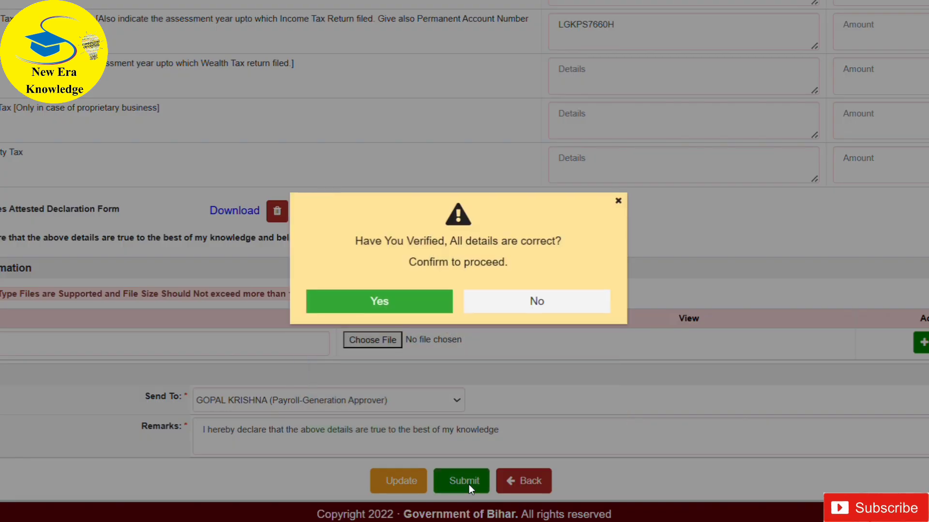
left_click(617, 200)
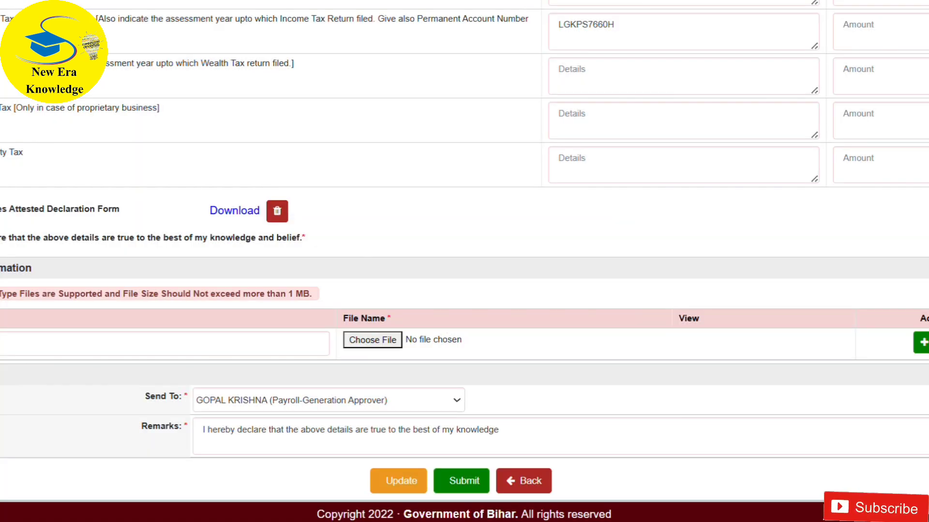
scroll(464, 261, "up", 20)
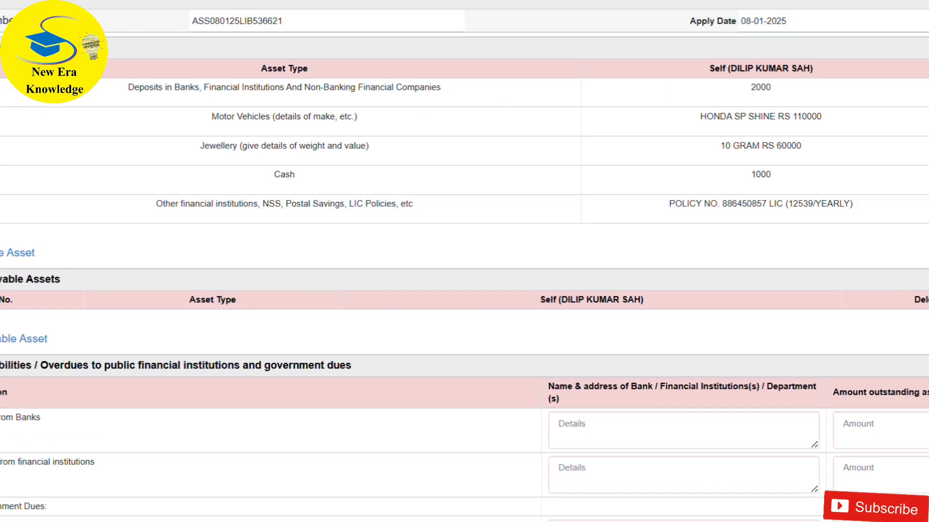
scroll(465, 262, "up", 3)
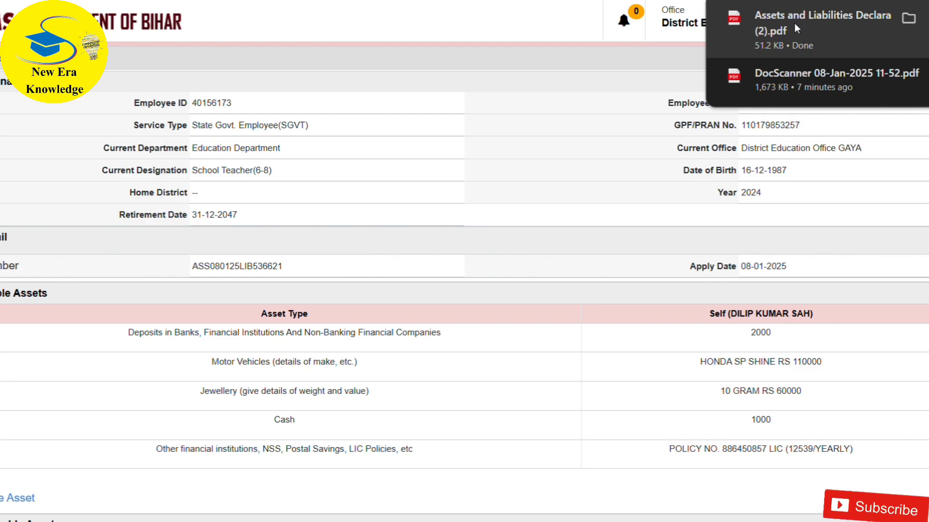
left_click(795, 25)
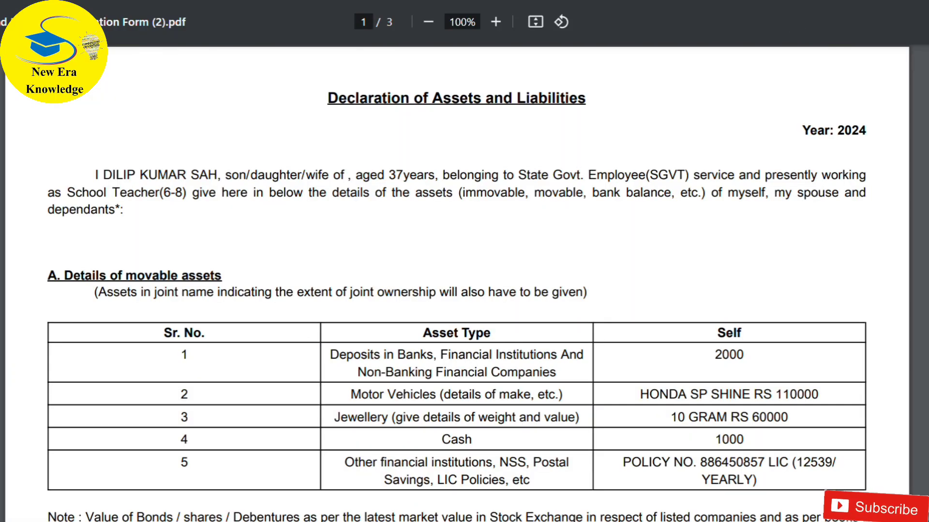
scroll(464, 282, "down", 20)
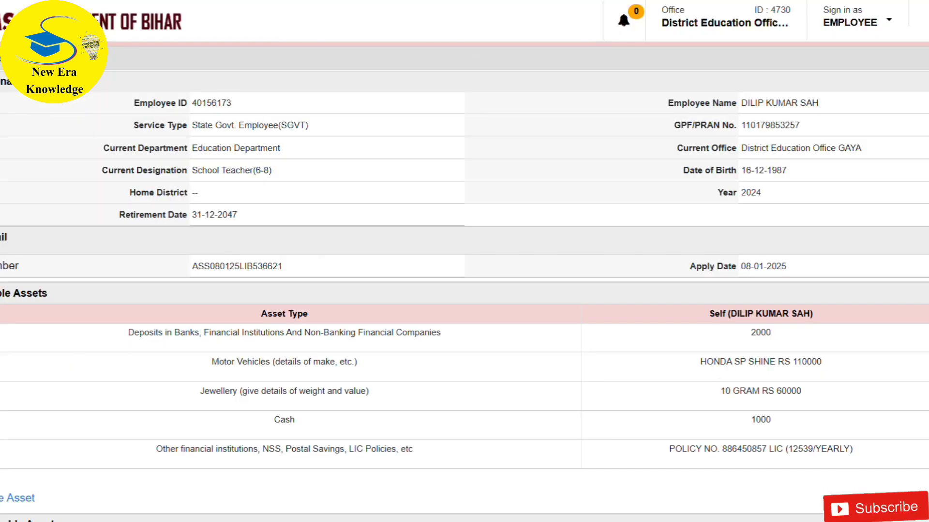
- Submit the declaration to the Payroll-Generation Approver, confirming that all details are verified, and open the list of submitted requests
scroll(464, 261, "down", 15)
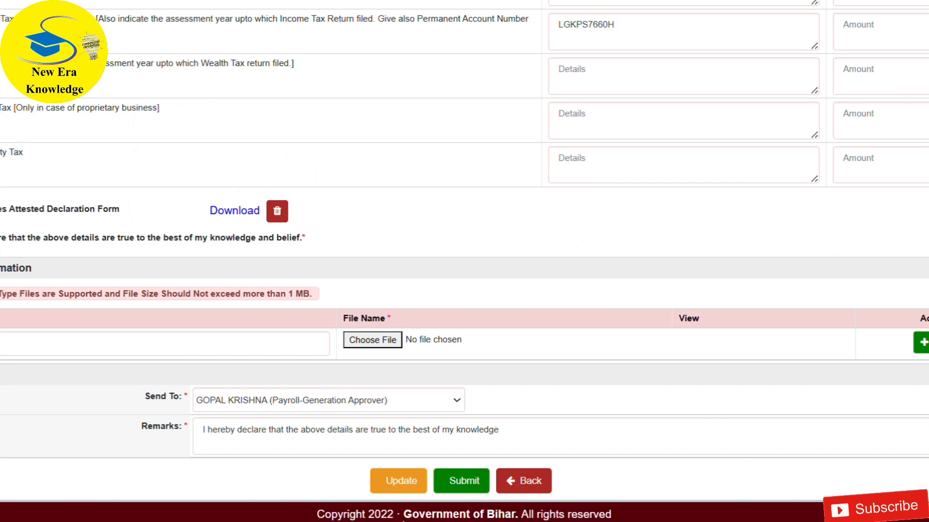
left_click(459, 484)
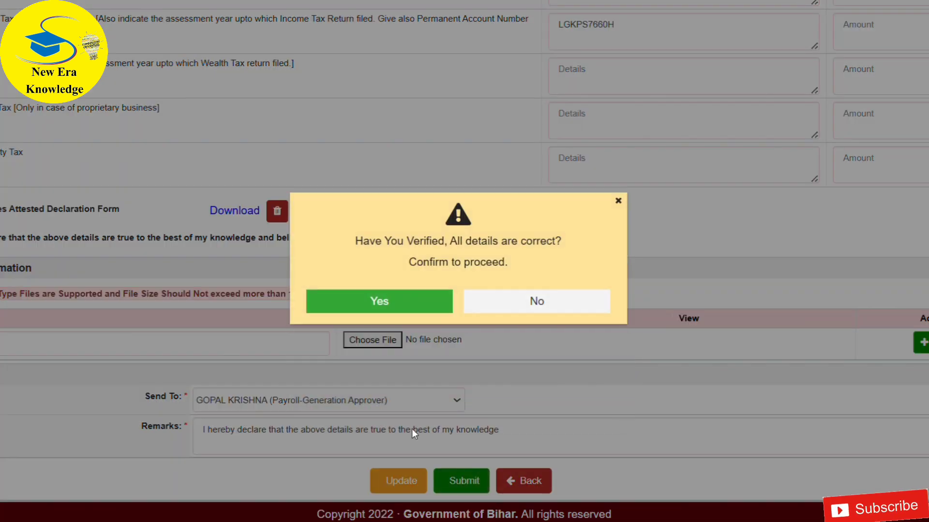
left_click(398, 306)
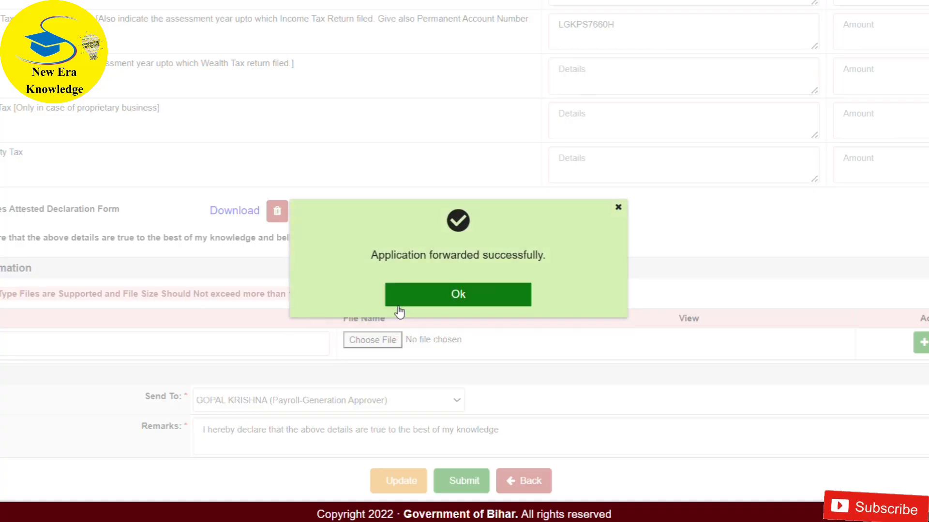
left_click(426, 302)
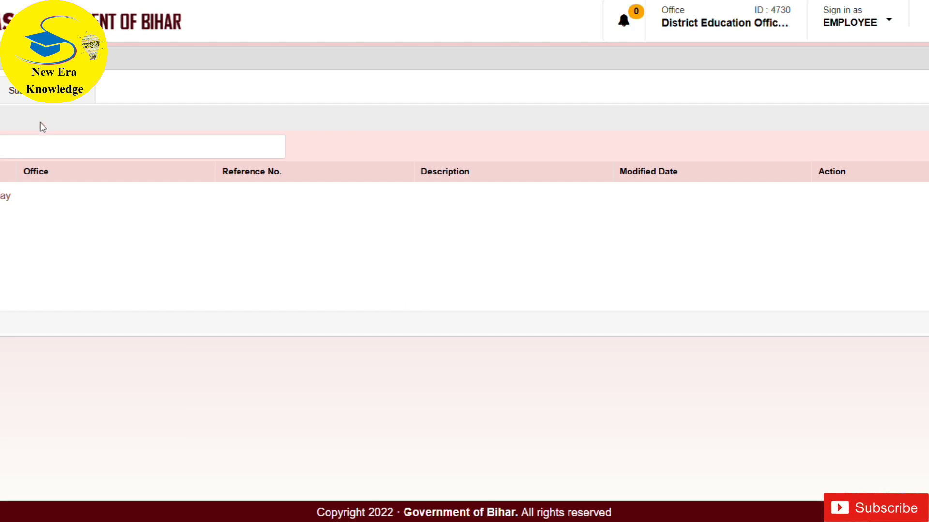
left_click(46, 91)
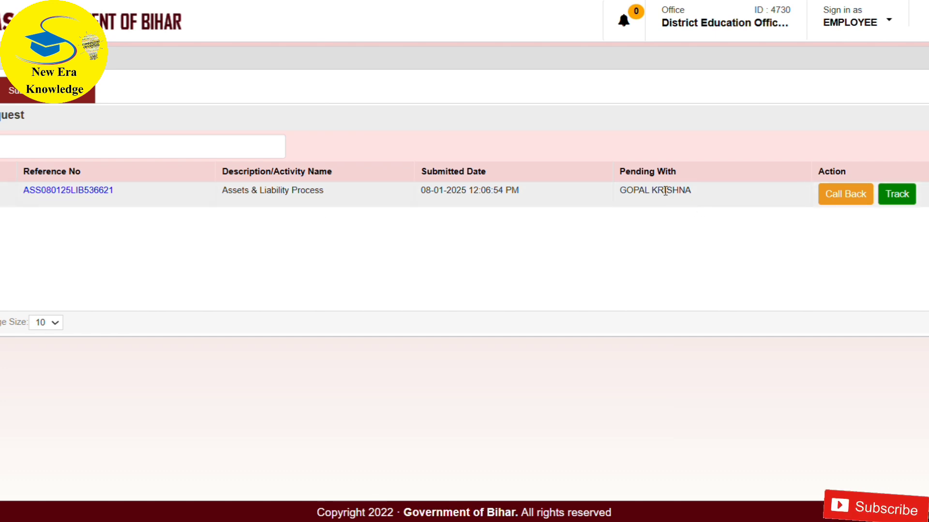
- Check the tracking status of the submitted Assets & Liability Process request, close it, and recheck the request lists
left_click(902, 196)
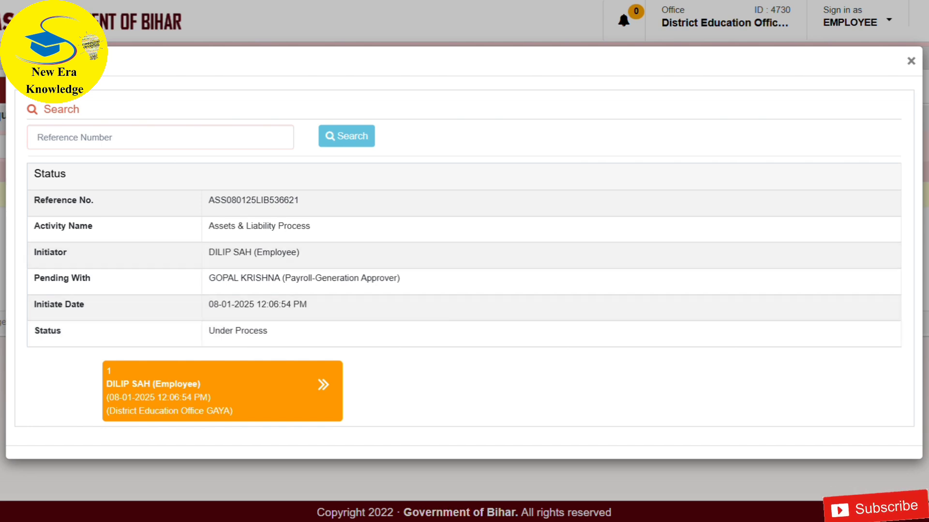
left_click(910, 61)
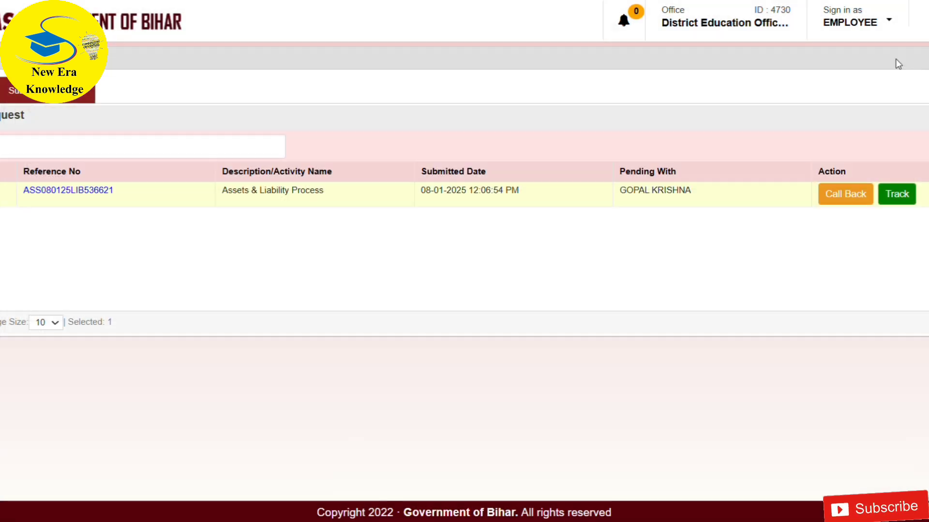
left_click(3, 91)
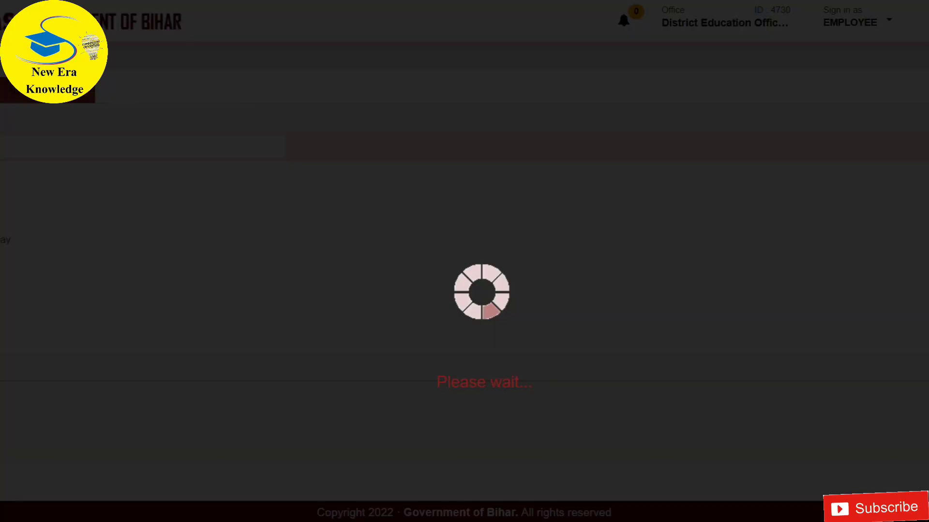
left_click(73, 91)
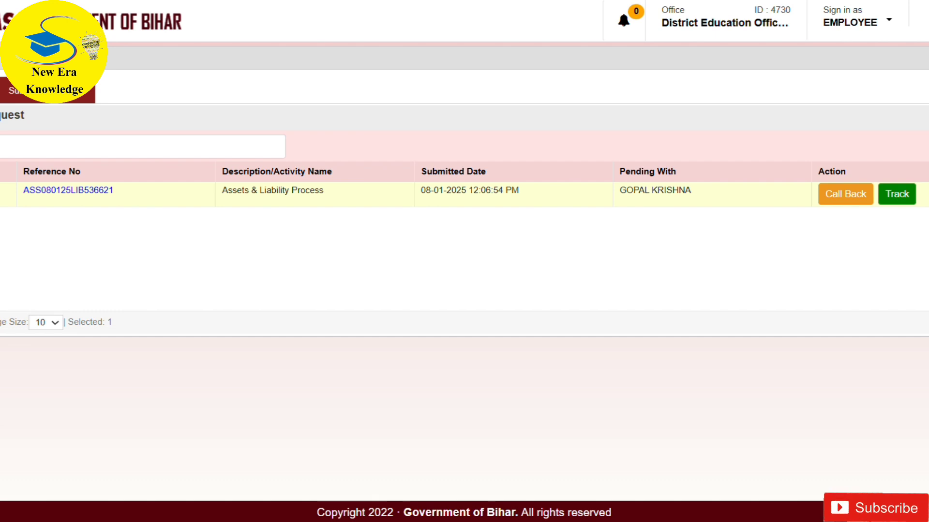
- Log out of the employee account and confirm the logout
left_click(888, 19)
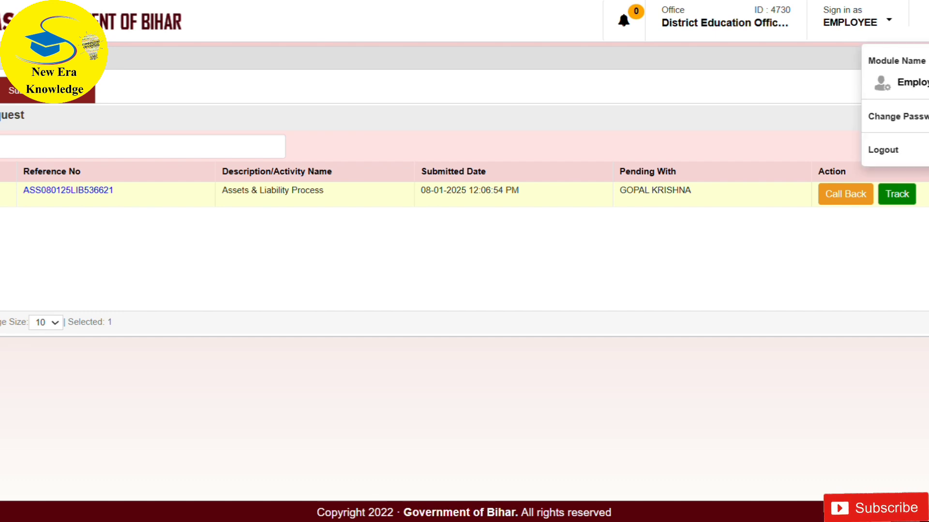
left_click(918, 150)
left_click(395, 303)
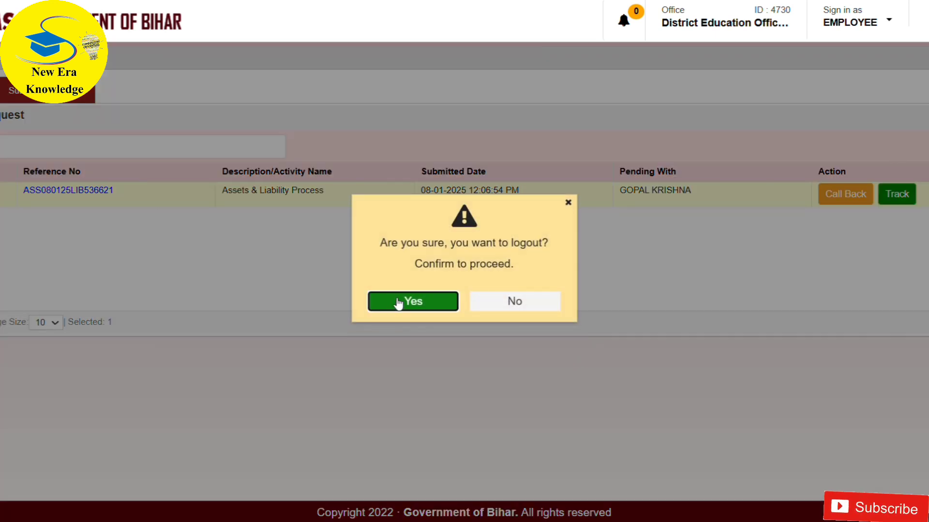